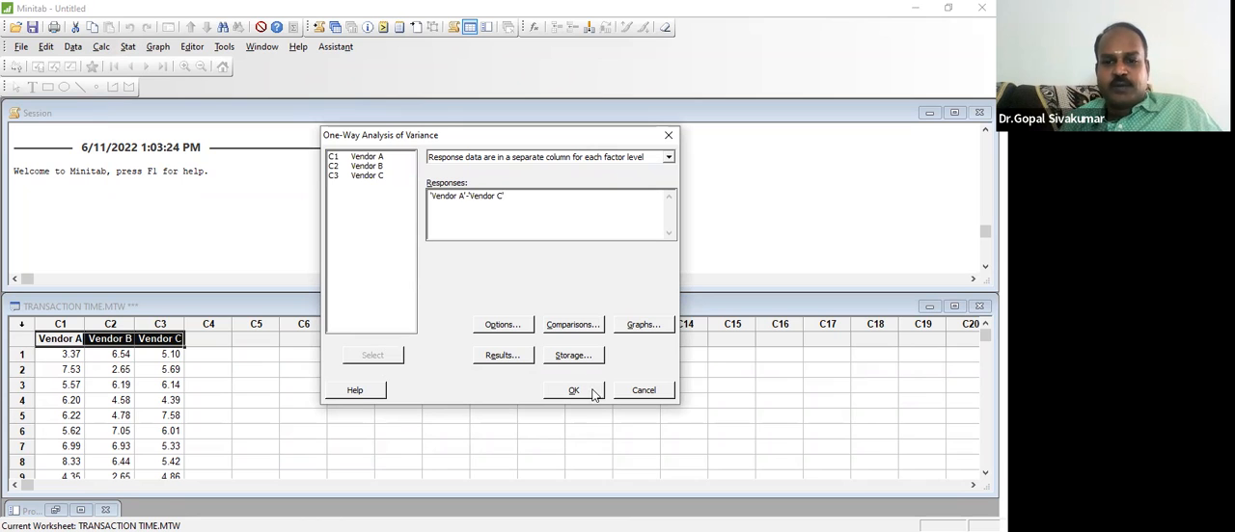
Step: Run the one-way ANOVA on Vendor A through Vendor C and highlight the Analysis of Variance table in the session output
{"action": "left_click", "coordinate": [594, 392]}
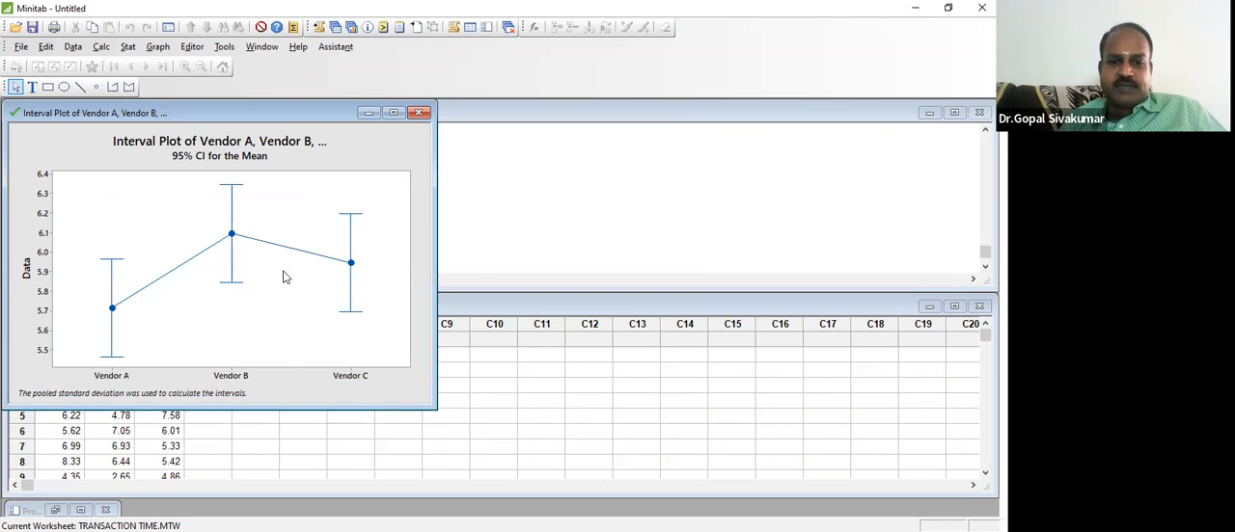
{"action": "left_click", "coordinate": [480, 225]}
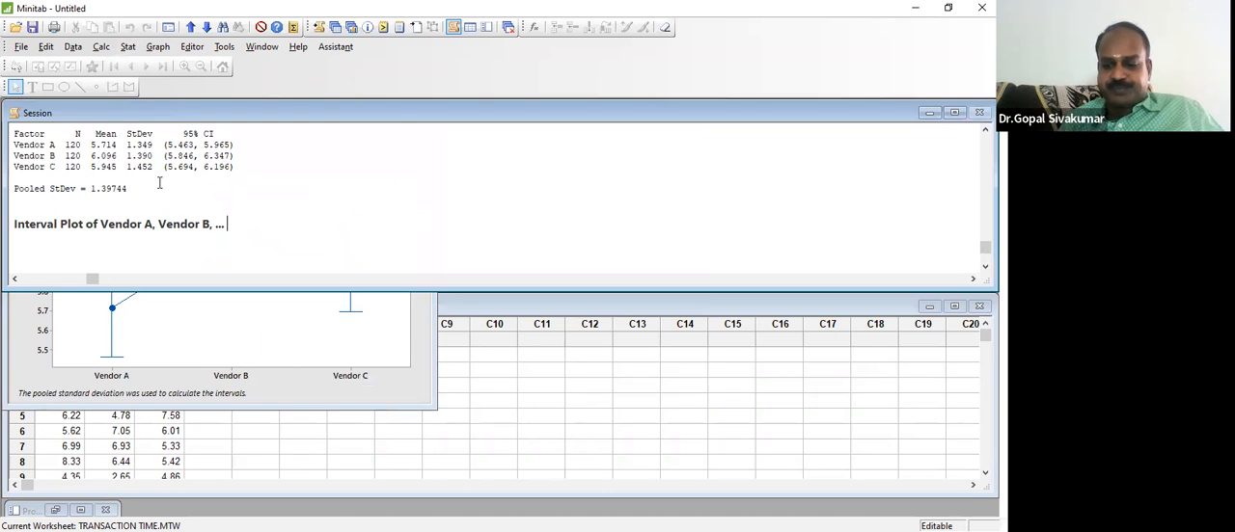
{"action": "scroll", "coordinate": [159, 183], "scroll_direction": "up", "scroll_amount": 3}
{"action": "scroll", "coordinate": [160, 183], "scroll_direction": "up", "scroll_amount": 5}
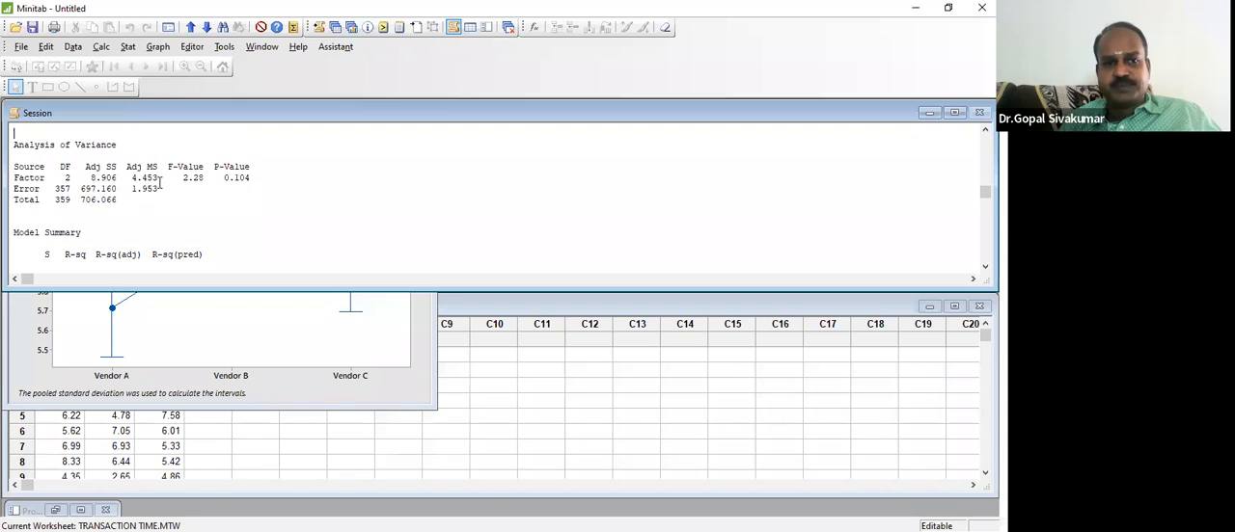
{"action": "key", "text": "shift+Down"}
{"action": "key", "text": "shift+Down"}
{"action": "key", "text": "shift+Down"}
{"action": "key", "text": "shift+Down"}
{"action": "key", "text": "shift+Down"}
{"action": "key", "text": "shift+Down"}
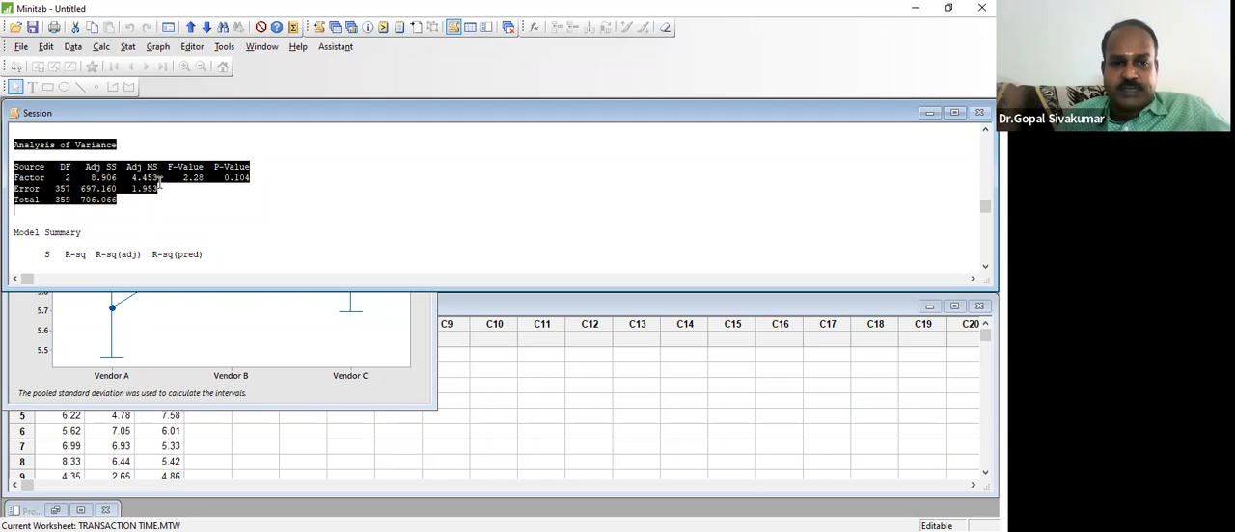
Step: Go back to the start of the one-way ANOVA output and highlight the Method block with its hypotheses and significance level
{"action": "key", "text": "Down"}
{"action": "key", "text": "Down"}
{"action": "key", "text": "Down"}
{"action": "key", "text": "Down"}
{"action": "key", "text": "Down"}
{"action": "key", "text": "Down"}
{"action": "key", "text": "Down"}
{"action": "key", "text": "Down"}
{"action": "key", "text": "Down"}
{"action": "key", "text": "Down"}
{"action": "key", "text": "Up"}
{"action": "key", "text": "Up"}
{"action": "key", "text": "Up"}
{"action": "key", "text": "Up"}
{"action": "key", "text": "Up"}
{"action": "key", "text": "Up"}
{"action": "key", "text": "Up"}
{"action": "key", "text": "Up"}
{"action": "key", "text": "Up"}
{"action": "key", "text": "Up"}
{"action": "key", "text": "Up"}
{"action": "key", "text": "Up"}
{"action": "key", "text": "Up"}
{"action": "key", "text": "Up"}
{"action": "key", "text": "Up"}
{"action": "key", "text": "Up"}
{"action": "key", "text": "Up"}
{"action": "key", "text": "Up"}
{"action": "key", "text": "Up"}
{"action": "key", "text": "Up"}
{"action": "key", "text": "Up"}
{"action": "key", "text": "Up"}
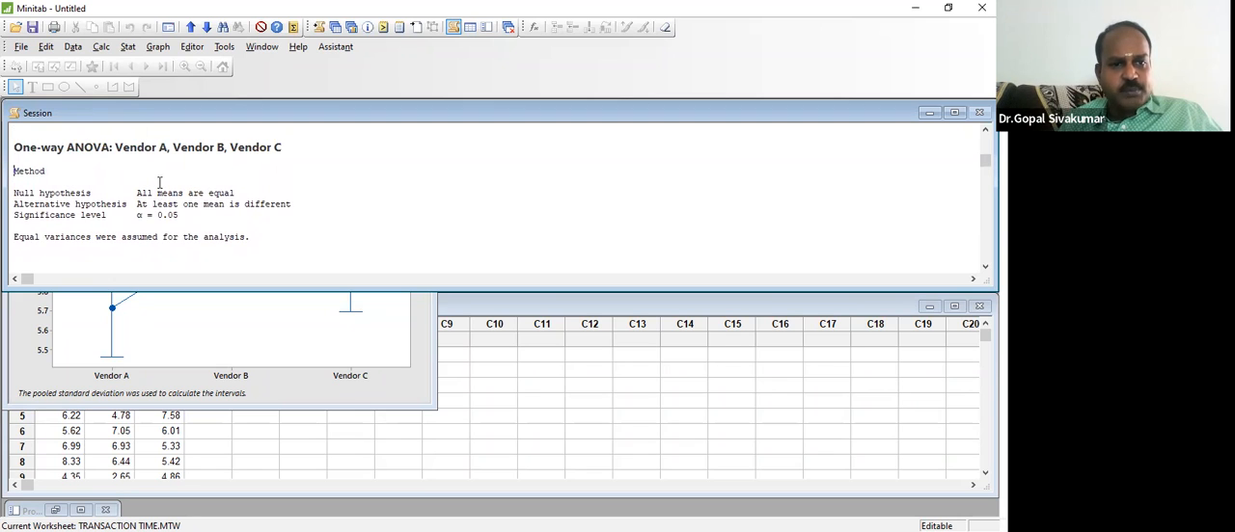
{"action": "key", "text": "shift+Down"}
{"action": "key", "text": "shift+Down"}
{"action": "key", "text": "shift+Down"}
{"action": "key", "text": "shift+Down"}
{"action": "key", "text": "shift+Down"}
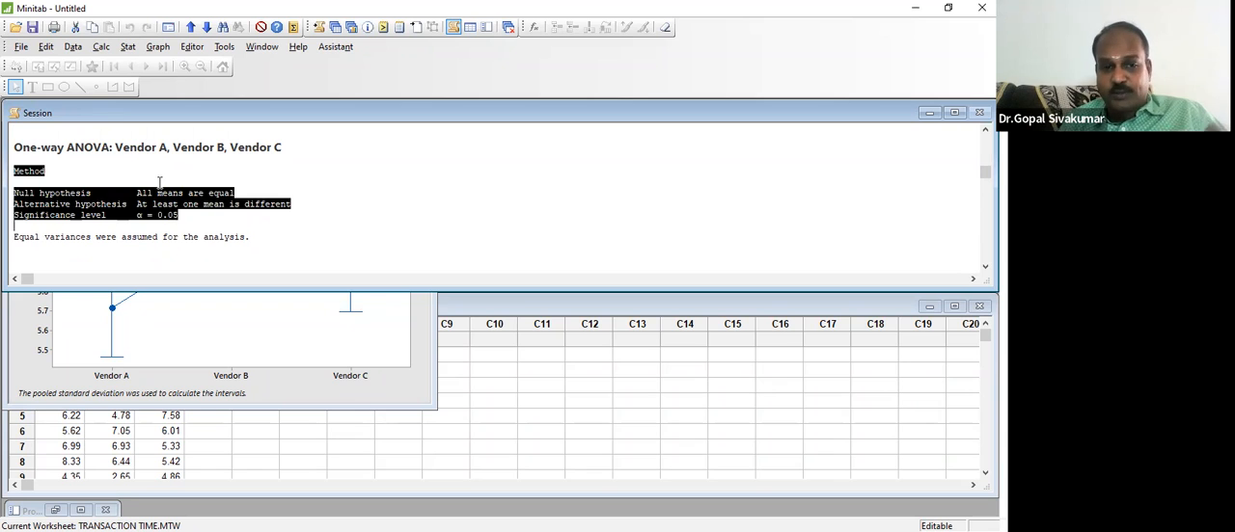
Step: Highlight the null hypothesis, alternative hypothesis and significance level lines one at a time in the Method block
{"action": "key", "text": "Up"}
{"action": "key", "text": "Up"}
{"action": "key", "text": "Up"}
{"action": "key", "text": "shift+Down"}
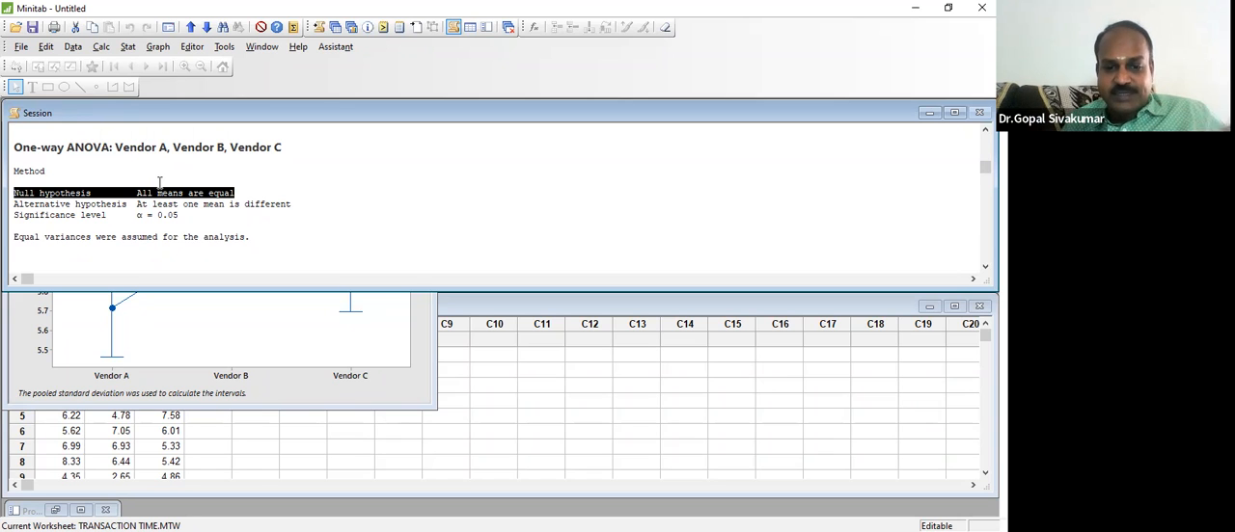
{"action": "key", "text": "Down"}
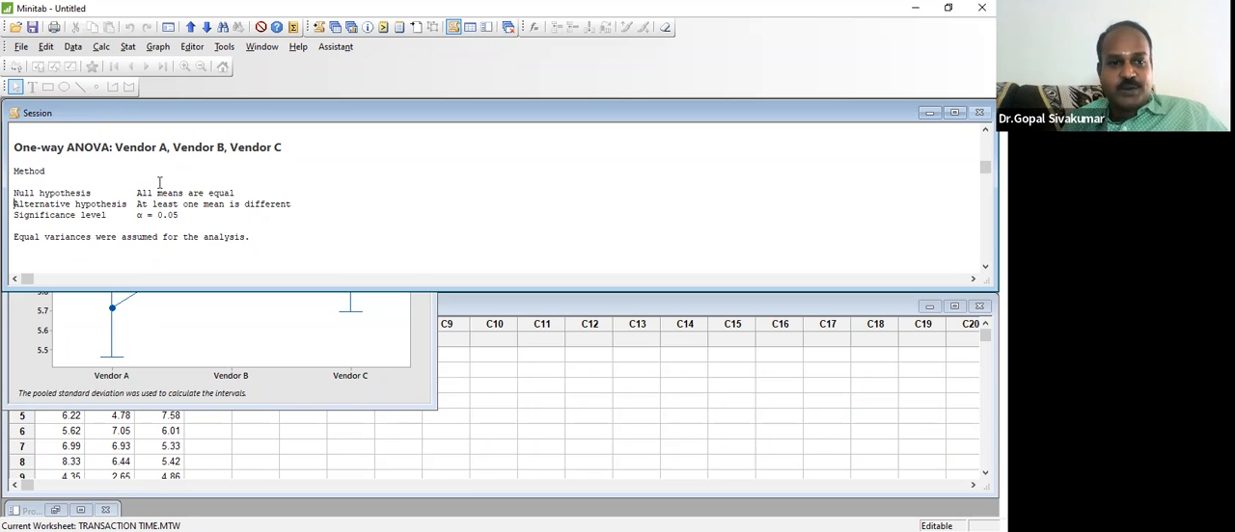
{"action": "key", "text": "shift+Down"}
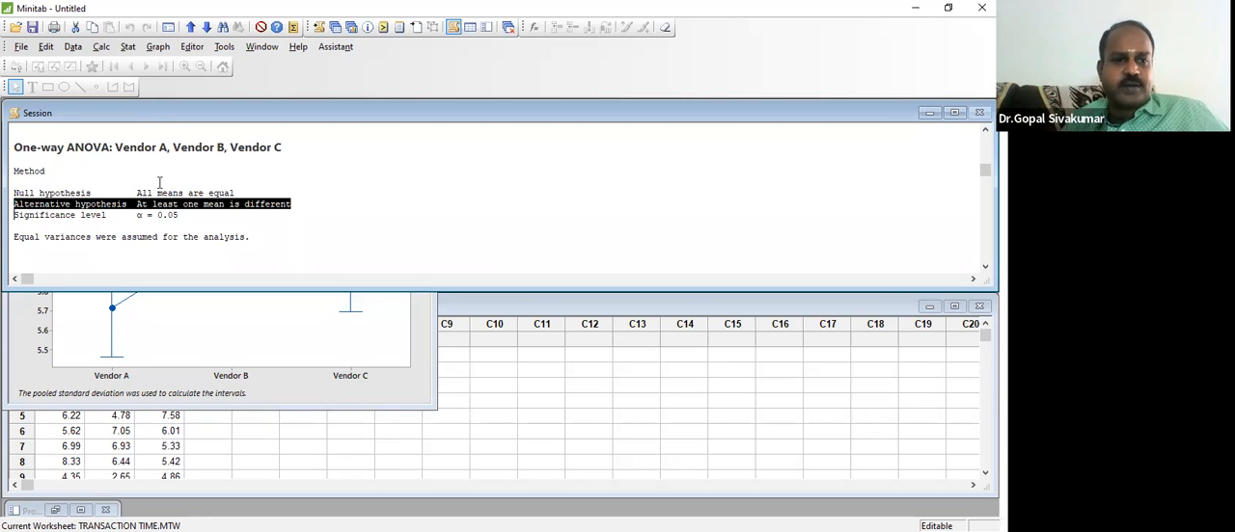
{"action": "key", "text": "Down"}
{"action": "key", "text": "shift+End"}
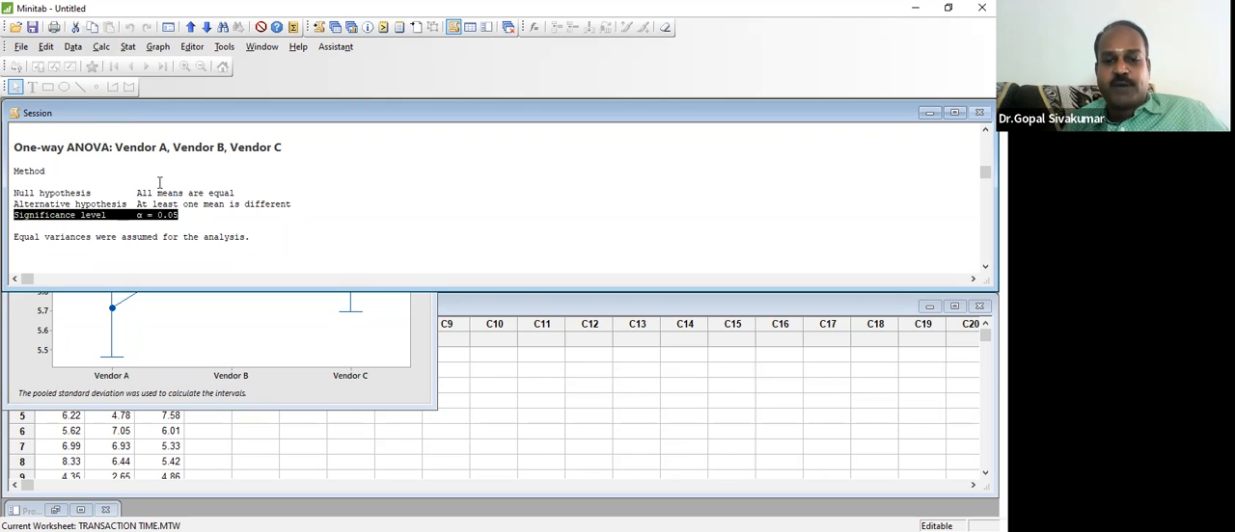
Step: Highlight the equal variances assumption line below the significance level
{"action": "key", "text": "Down"}
{"action": "key", "text": "shift+End"}
{"action": "key", "text": "Home"}
{"action": "key", "text": "shift+Down"}
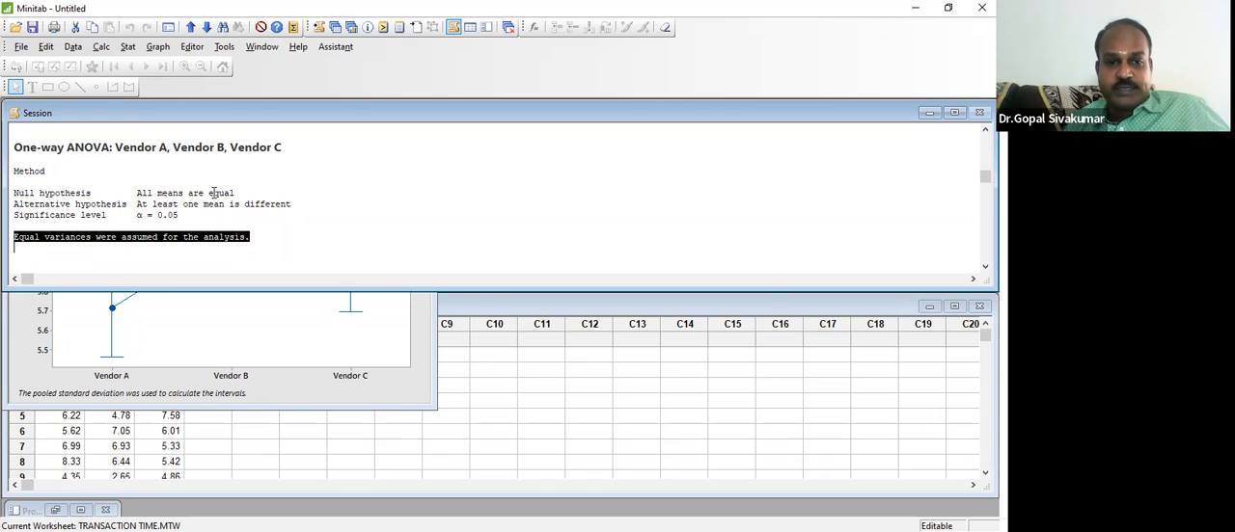
Step: Add the note "BARTLETT TEST / LEVENES TEST" on a new line beneath the equal variances statement
{"action": "left_click", "coordinate": [268, 239]}
{"action": "key", "text": "Return"}
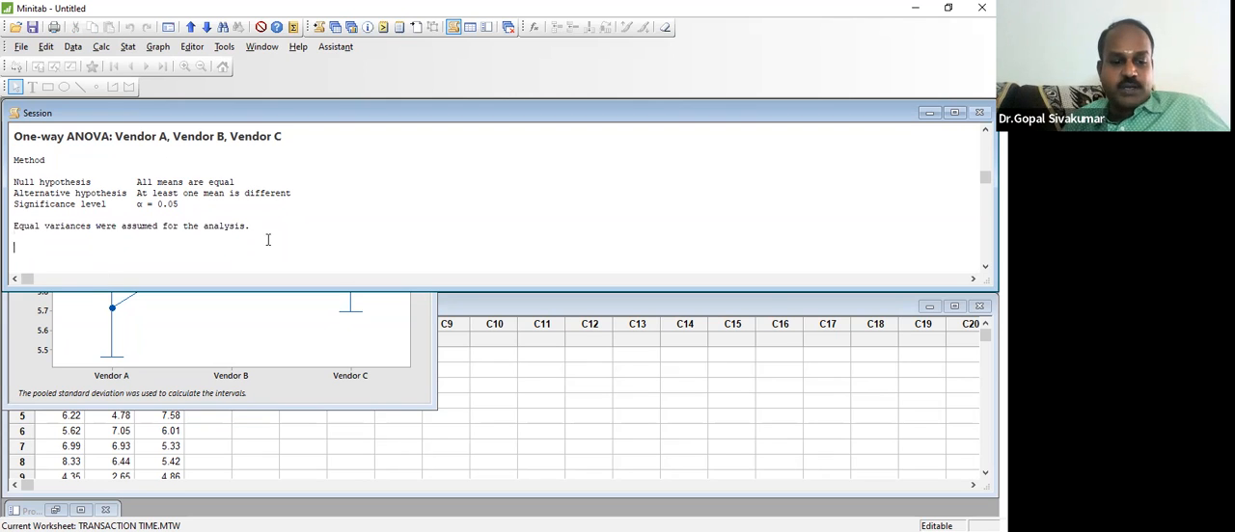
{"action": "type", "text": "BARTK"}
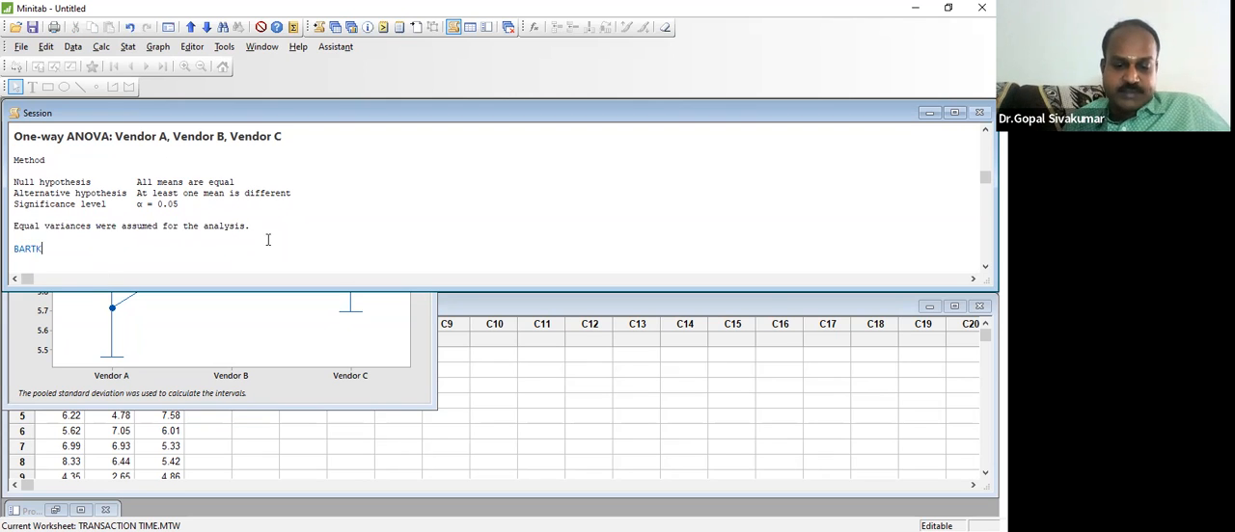
{"action": "key", "text": "BackSpace"}
{"action": "type", "text": "LETT"}
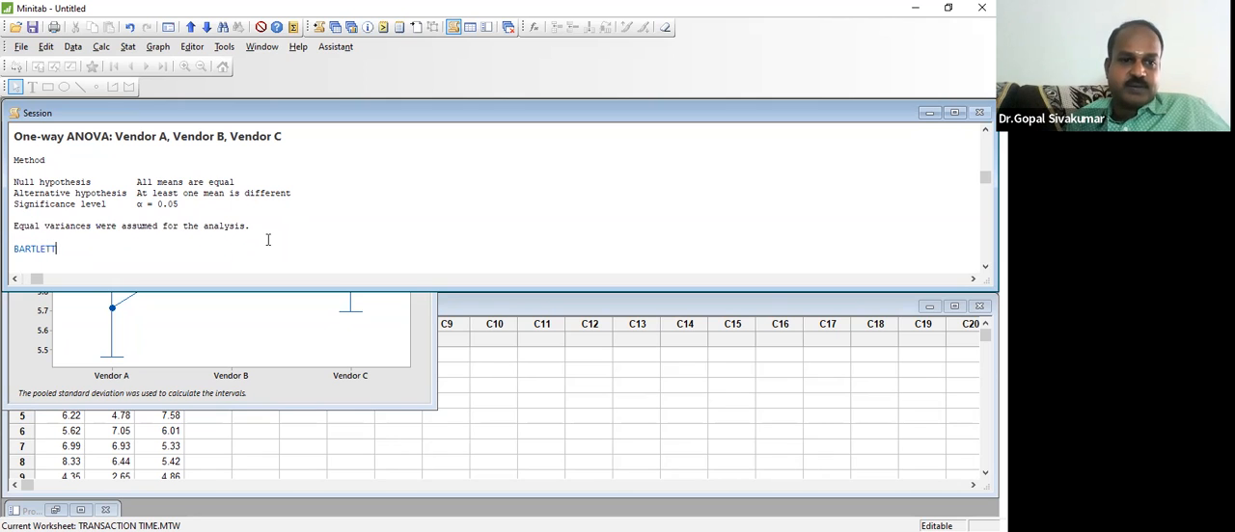
{"action": "type", "text": " TEST"}
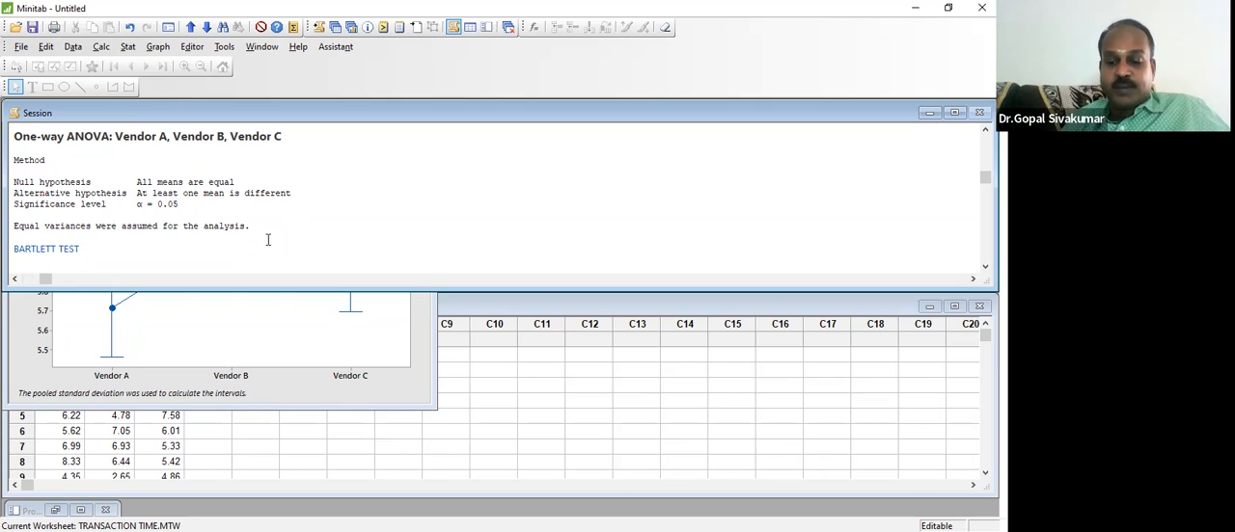
{"action": "type", "text": " / LEVENE"}
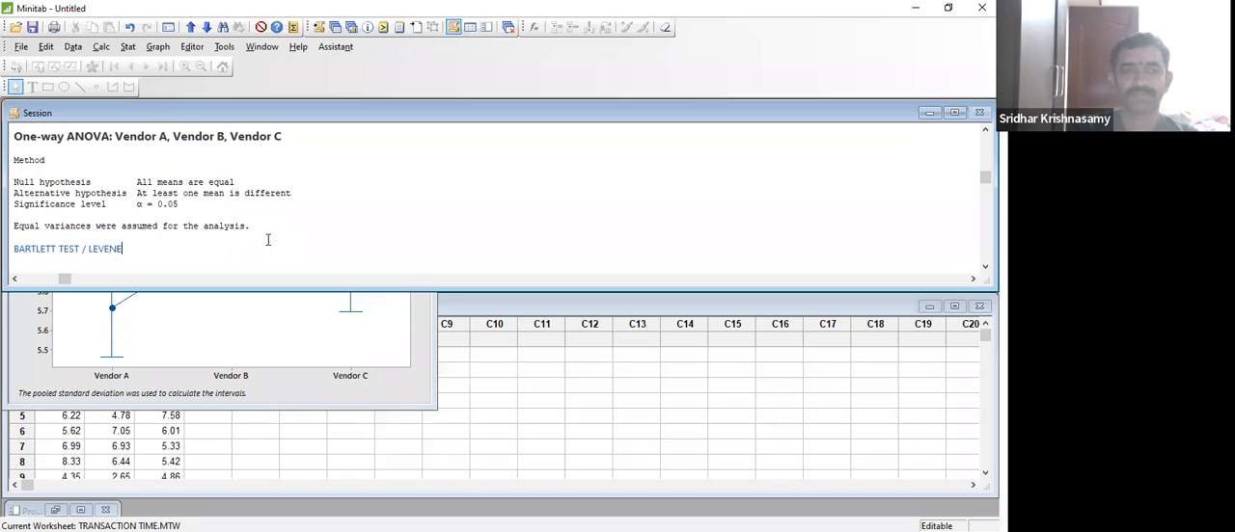
{"action": "type", "text": "S TEST"}
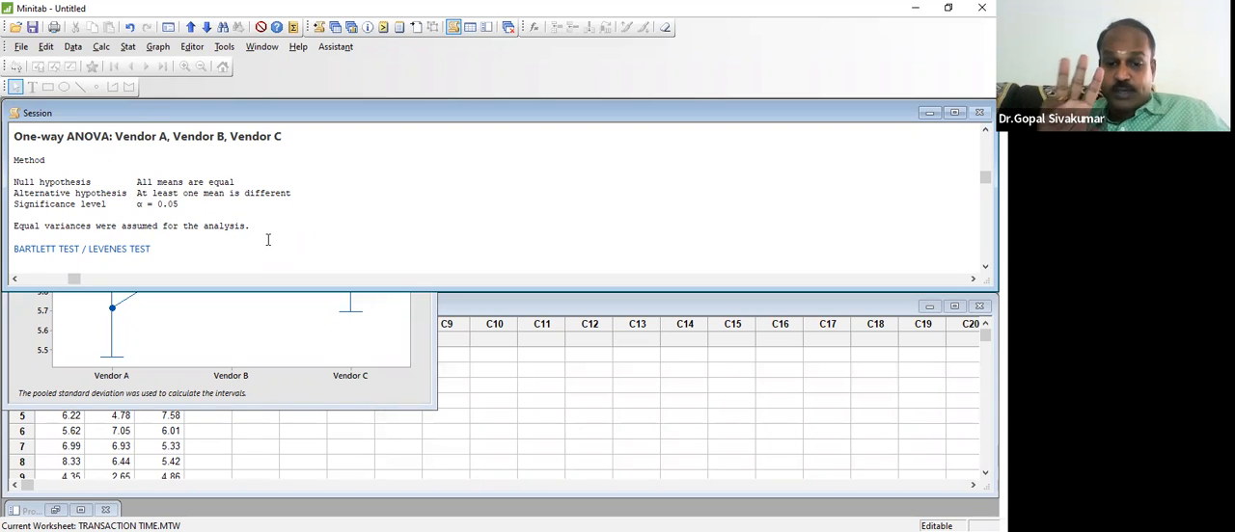
Step: Insert "3 GROUPS" at the start of the Bartlett and Levenes test note
{"action": "key", "text": "Left"}
{"action": "key", "text": "Left"}
{"action": "key", "text": "Left"}
{"action": "key", "text": "Left"}
{"action": "key", "text": "Left"}
{"action": "key", "text": "Left"}
{"action": "key", "text": "Left"}
{"action": "key", "text": "Left"}
{"action": "key", "text": "Left"}
{"action": "key", "text": "Left"}
{"action": "key", "text": "Left"}
{"action": "key", "text": "Left"}
{"action": "key", "text": "Left"}
{"action": "key", "text": "Left"}
{"action": "key", "text": "Left"}
{"action": "key", "text": "Left"}
{"action": "key", "text": "Left"}
{"action": "key", "text": "Left"}
{"action": "key", "text": "Left"}
{"action": "key", "text": "Left"}
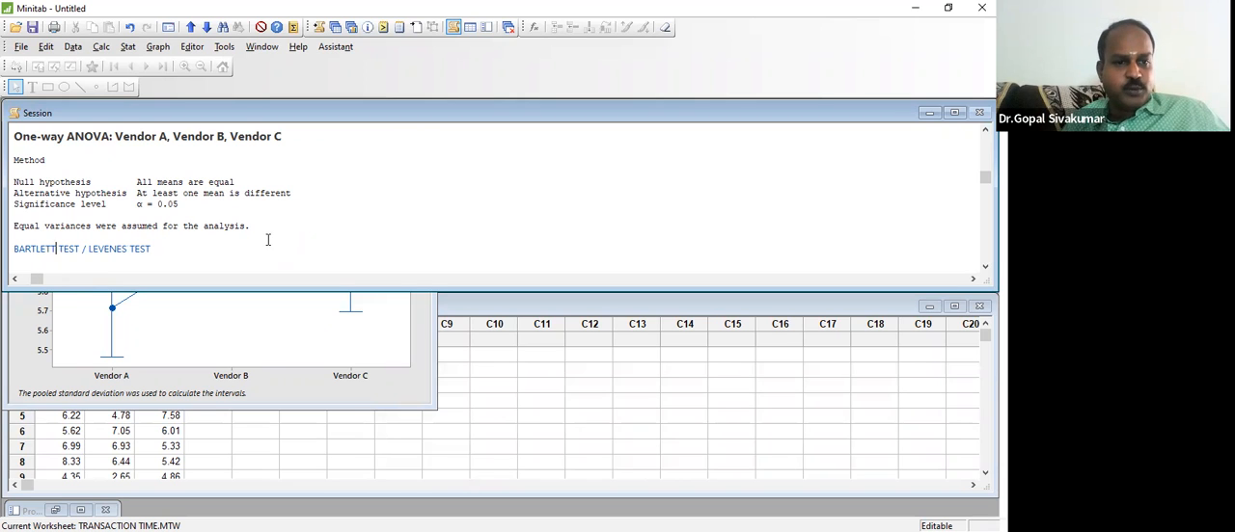
{"action": "key", "text": "Home"}
{"action": "type", "text": "3 GR"}
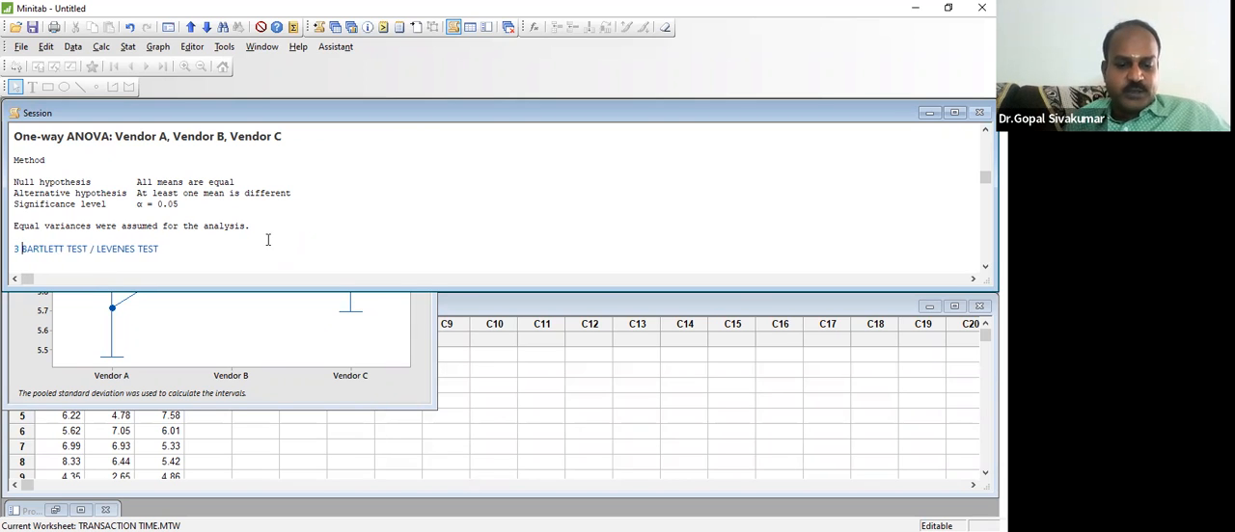
{"action": "type", "text": "OUPS"}
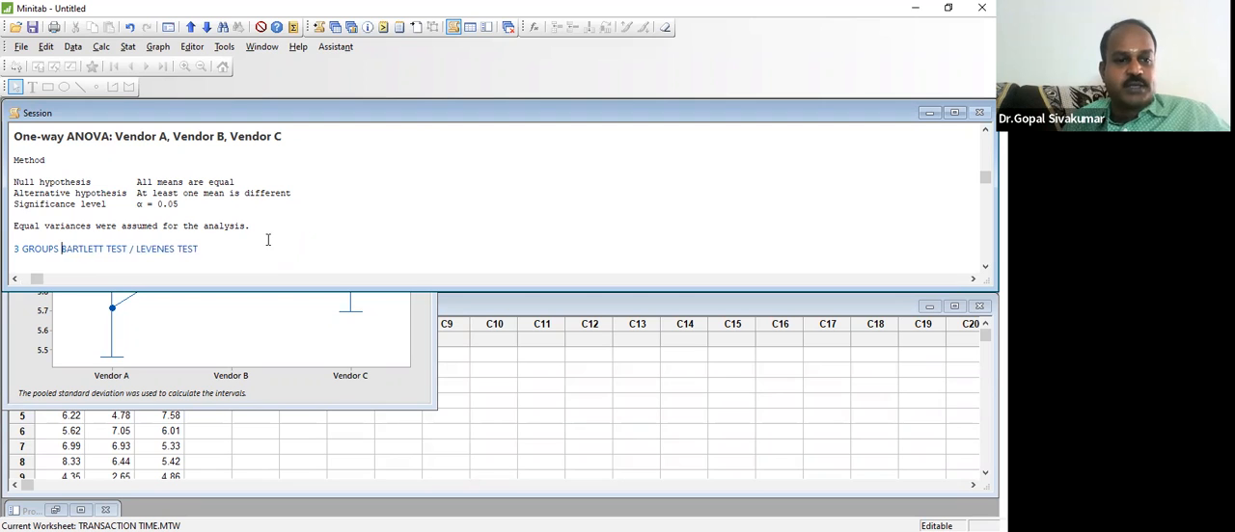
{"action": "key", "text": "Right"}
{"action": "key", "text": "Right"}
{"action": "key", "text": "Right"}
{"action": "key", "text": "Right"}
{"action": "key", "text": "Right"}
{"action": "key", "text": "Right"}
{"action": "key", "text": "Right"}
{"action": "key", "text": "Right"}
{"action": "key", "text": "Right"}
{"action": "key", "text": "Right"}
{"action": "key", "text": "Right"}
{"action": "key", "text": "Right"}
{"action": "key", "text": "Right"}
{"action": "key", "text": "Right"}
{"action": "key", "text": "Right"}
{"action": "key", "text": "Right"}
{"action": "key", "text": "Right"}
{"action": "key", "text": "Right"}
{"action": "key", "text": "Right"}
{"action": "key", "text": "Right"}
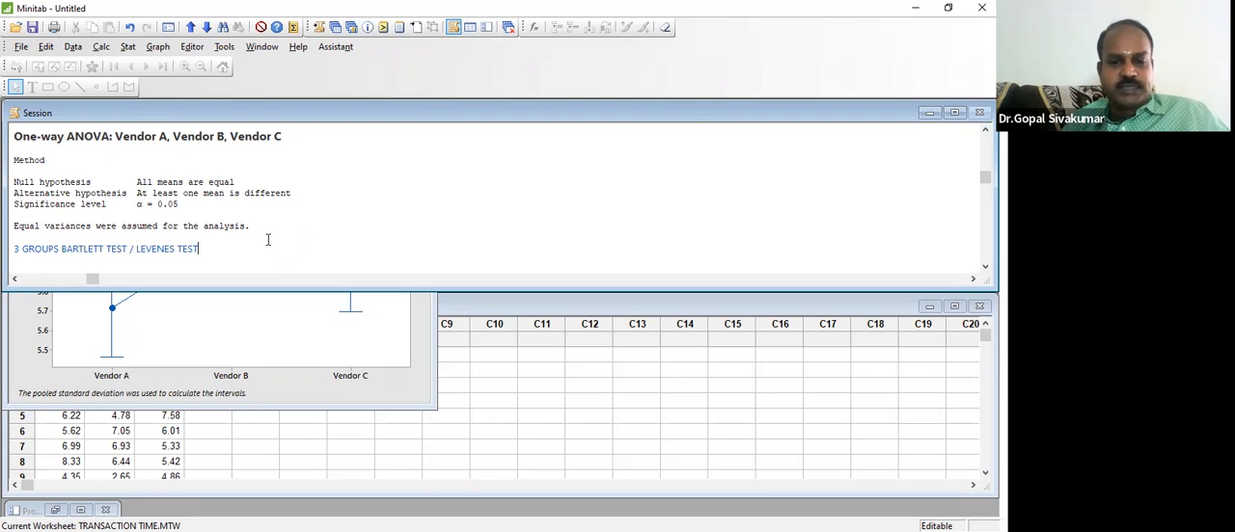
Step: Add a second note line reading "2 GROUPS => F TEST / VARIANCE TEST" under the 3 GROUPS note
{"action": "key", "text": "Return"}
{"action": "type", "text": "2 GROUPS "}
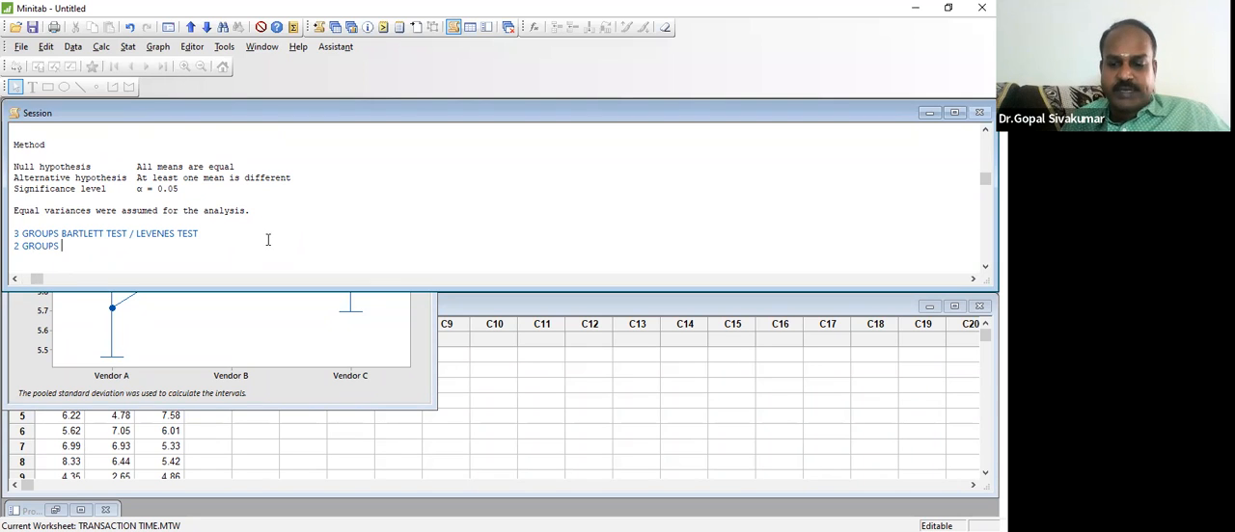
{"action": "type", "text": "=>"}
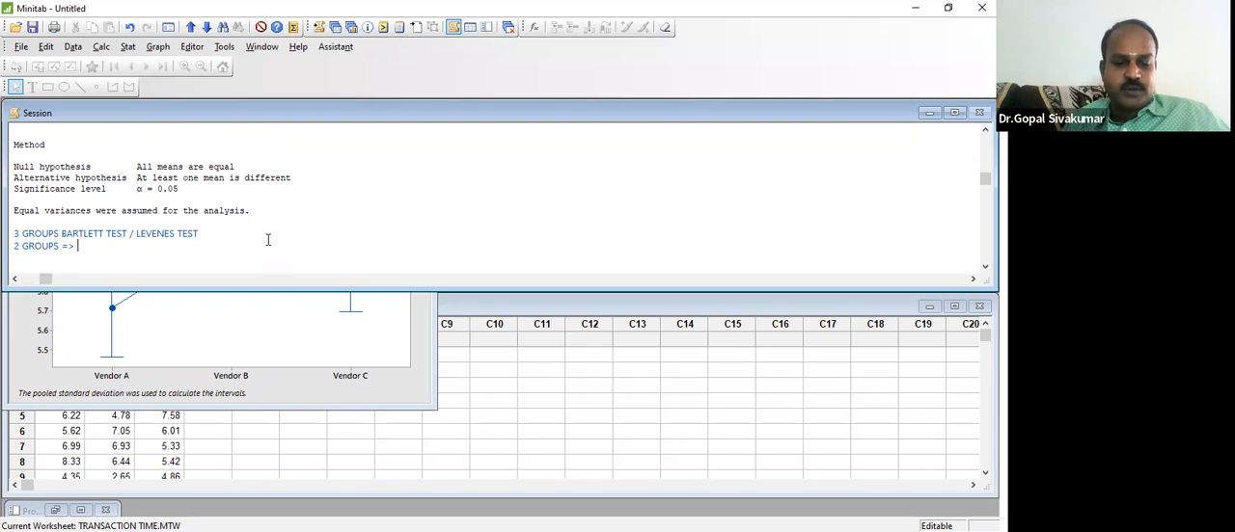
{"action": "type", "text": " F TEW"}
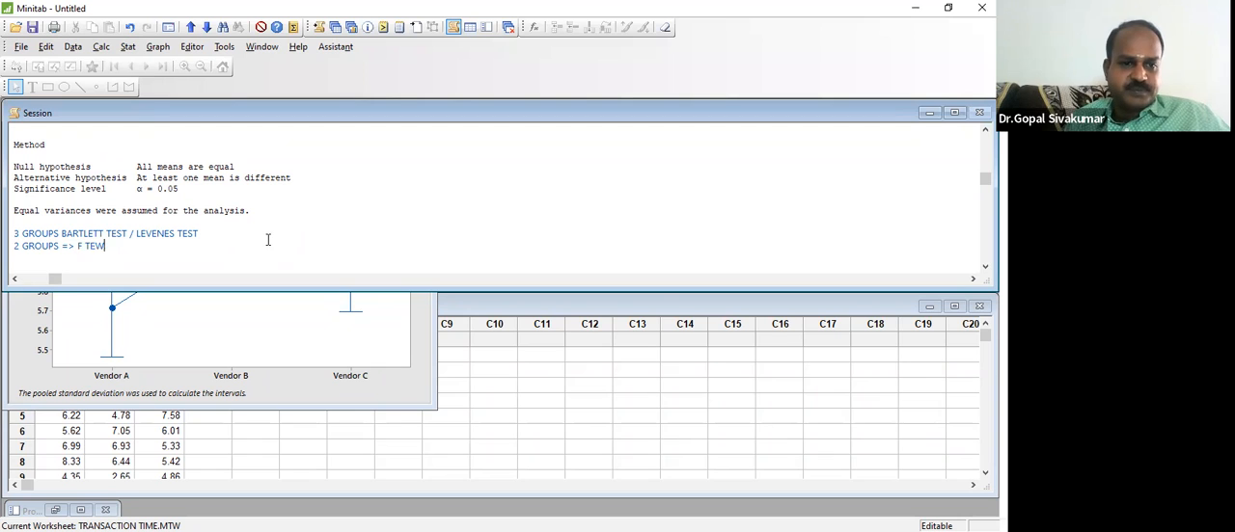
{"action": "key", "text": "BackSpace"}
{"action": "type", "text": "ST"}
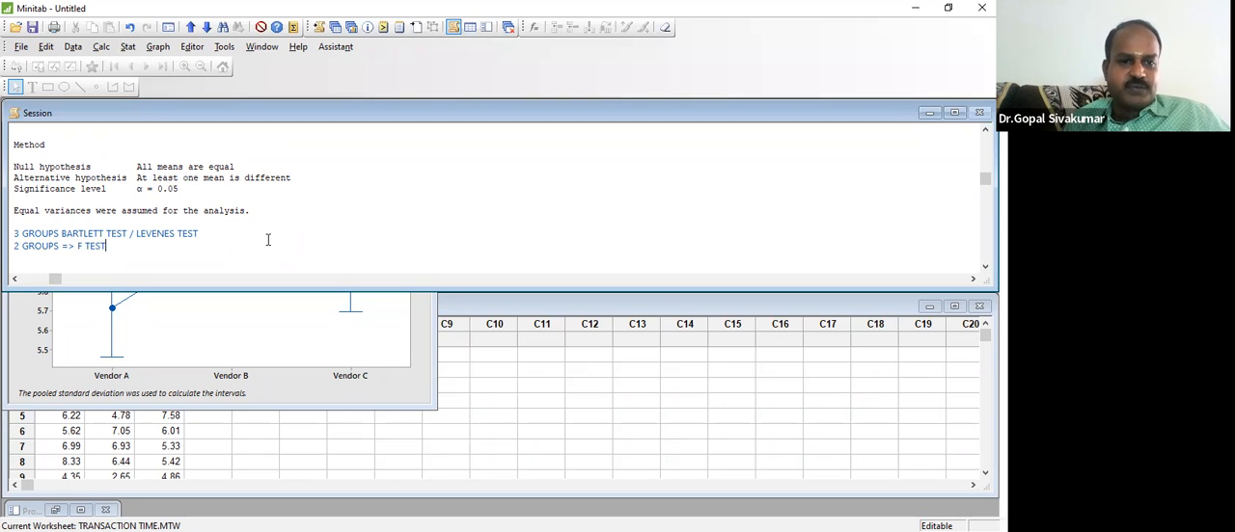
{"action": "type", "text": " / VARIANCE TEST"}
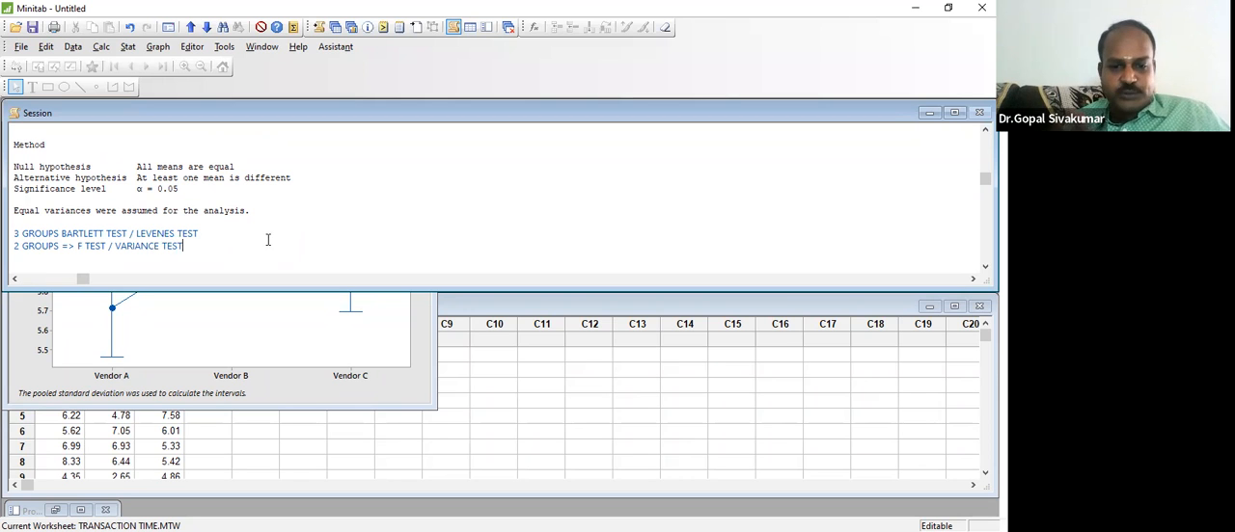
Step: Move past the Factor Information and highlight the entire Analysis of Variance table
{"action": "key", "text": "Down"}
{"action": "key", "text": "Down"}
{"action": "key", "text": "Down"}
{"action": "key", "text": "Down"}
{"action": "key", "text": "Down"}
{"action": "key", "text": "Down"}
{"action": "key", "text": "Down"}
{"action": "key", "text": "Down"}
{"action": "key", "text": "Down"}
{"action": "key", "text": "Down"}
{"action": "key", "text": "Down"}
{"action": "key", "text": "Down"}
{"action": "key", "text": "Up"}
{"action": "key", "text": "Up"}
{"action": "key", "text": "Up"}
{"action": "key", "text": "Up"}
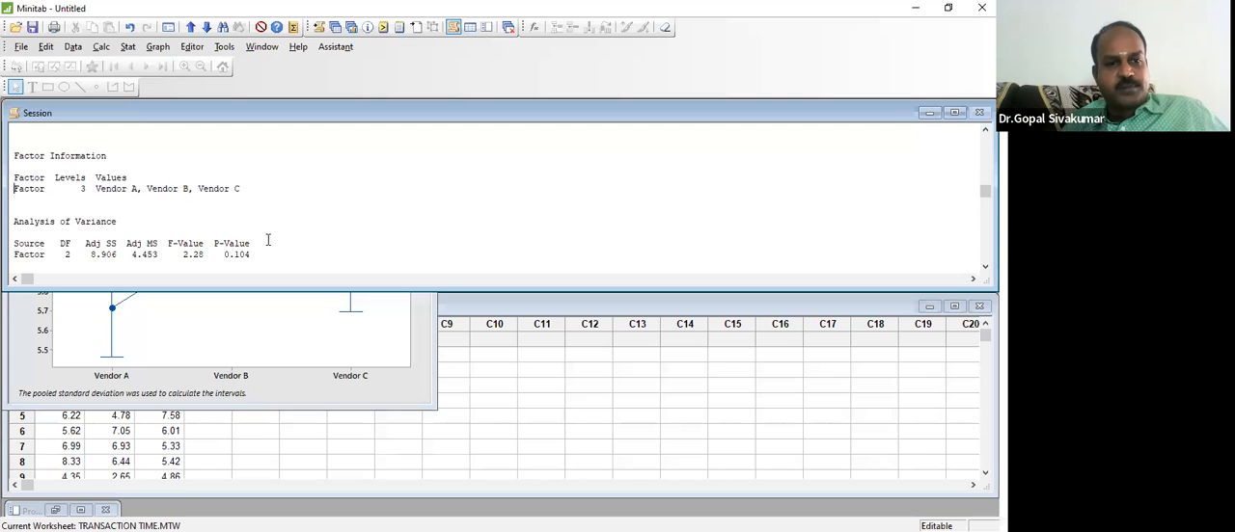
{"action": "key", "text": "Down"}
{"action": "key", "text": "Down"}
{"action": "key", "text": "Down"}
{"action": "key", "text": "shift+Down"}
{"action": "key", "text": "shift+Down"}
{"action": "key", "text": "shift+Down"}
{"action": "key", "text": "shift+Down"}
{"action": "key", "text": "shift+Down"}
{"action": "key", "text": "shift+Down"}
{"action": "key", "text": "shift+Down"}
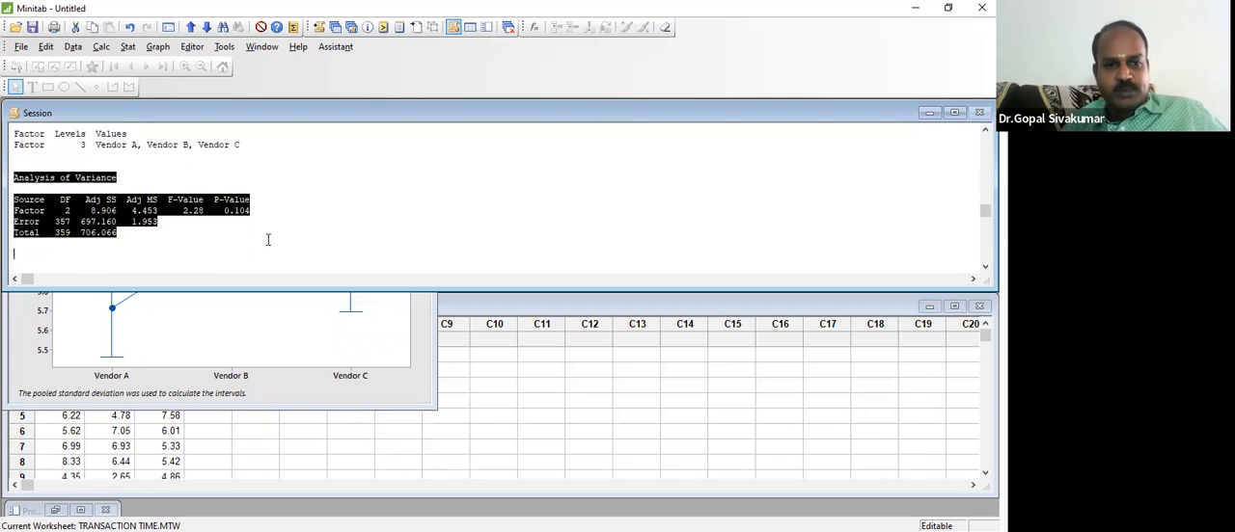
Step: Examine the Model Summary and Means tables in the rest of the ANOVA output
{"action": "key", "text": "Down"}
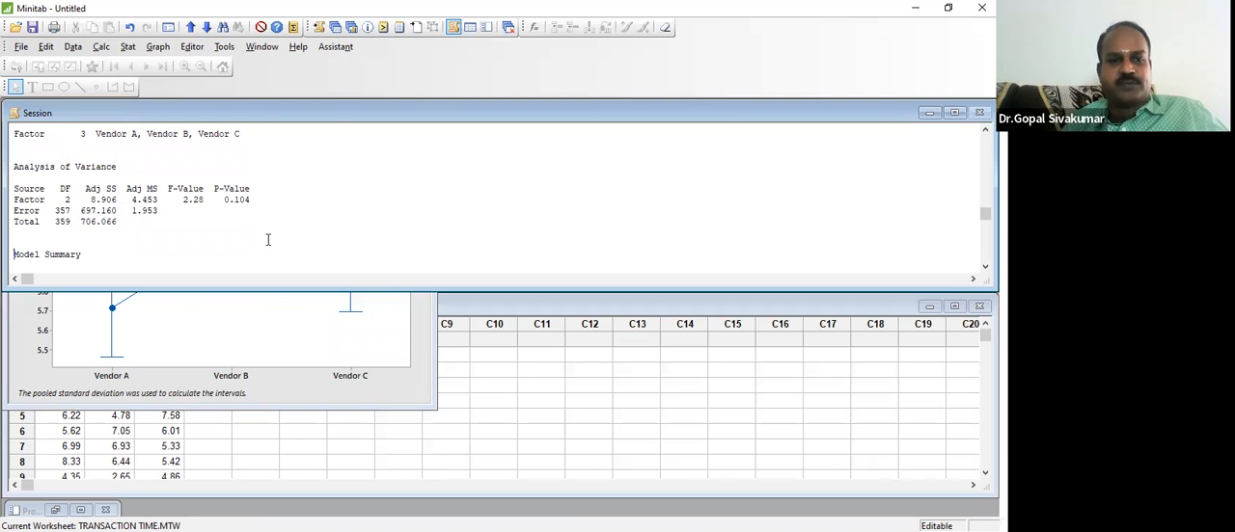
{"action": "key", "text": "Down"}
{"action": "key", "text": "Down"}
{"action": "key", "text": "Down"}
{"action": "key", "text": "Down"}
{"action": "key", "text": "Up"}
{"action": "key", "text": "Up"}
{"action": "key", "text": "Down"}
{"action": "key", "text": "Down"}
{"action": "key", "text": "Down"}
{"action": "key", "text": "Down"}
{"action": "key", "text": "Down"}
{"action": "key", "text": "Down"}
{"action": "key", "text": "Down"}
{"action": "key", "text": "Down"}
{"action": "key", "text": "Down"}
{"action": "key", "text": "Down"}
{"action": "key", "text": "Down"}
{"action": "key", "text": "Down"}
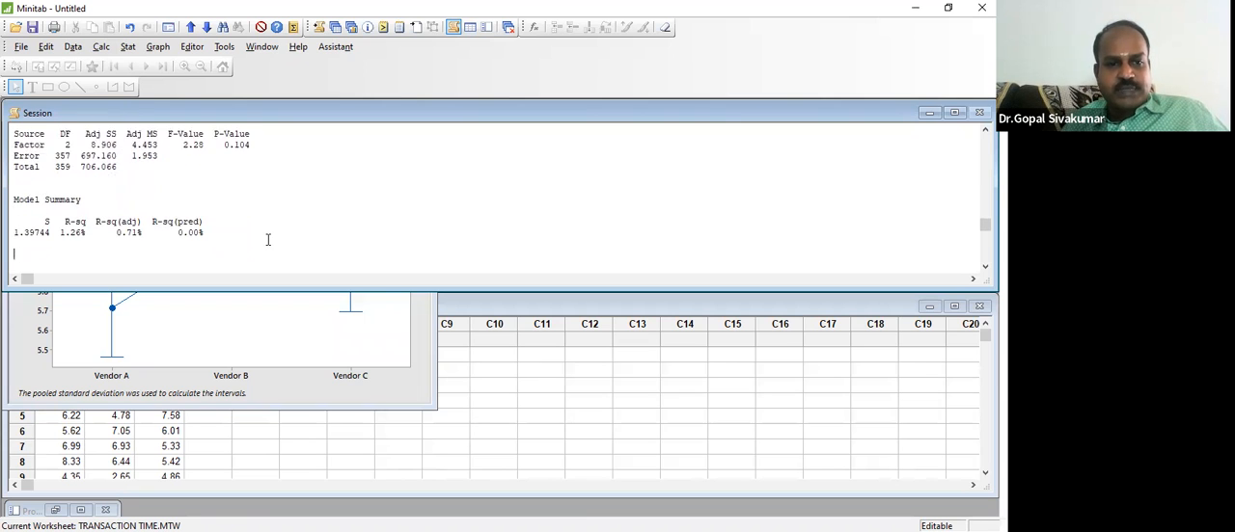
{"action": "key", "text": "Down"}
{"action": "key", "text": "Down"}
{"action": "key", "text": "Down"}
{"action": "key", "text": "Down"}
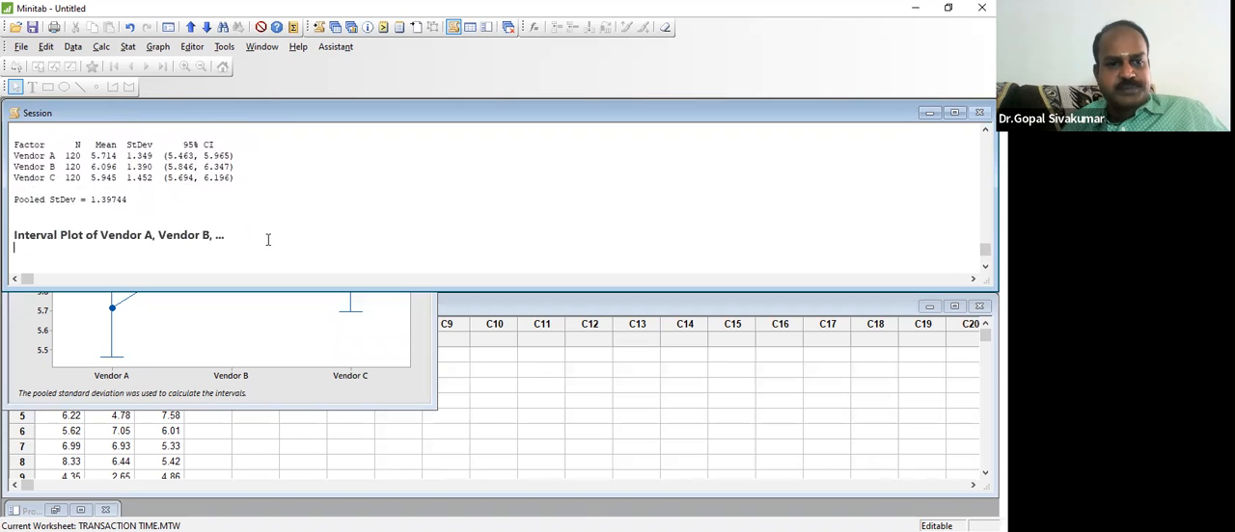
{"action": "key", "text": "Up"}
{"action": "key", "text": "Up"}
{"action": "key", "text": "Up"}
{"action": "key", "text": "Up"}
{"action": "key", "text": "Up"}
{"action": "key", "text": "Up"}
{"action": "key", "text": "Up"}
{"action": "key", "text": "Up"}
{"action": "key", "text": "Up"}
{"action": "key", "text": "Up"}
{"action": "key", "text": "Up"}
{"action": "key", "text": "Up"}
{"action": "key", "text": "Up"}
{"action": "key", "text": "Up"}
{"action": "key", "text": "Up"}
{"action": "key", "text": "Up"}
{"action": "key", "text": "Up"}
{"action": "key", "text": "Up"}
{"action": "key", "text": "Up"}
{"action": "key", "text": "Up"}
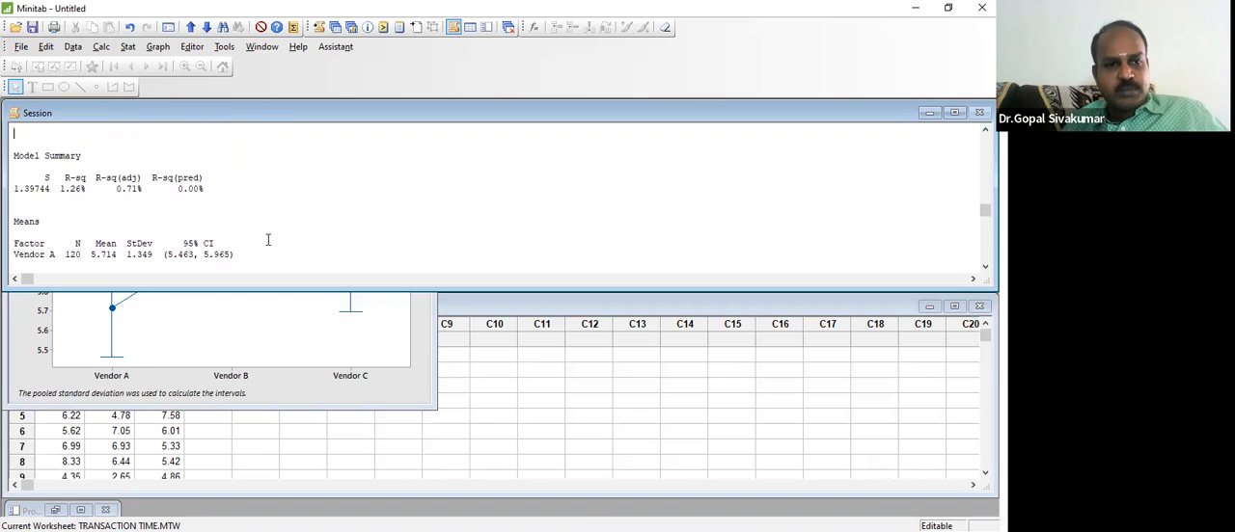
Step: Insert a new line above the Model Summary heading with the note "CORRELATION"
{"action": "key", "text": "Down"}
{"action": "key", "text": "Down"}
{"action": "key", "text": "Down"}
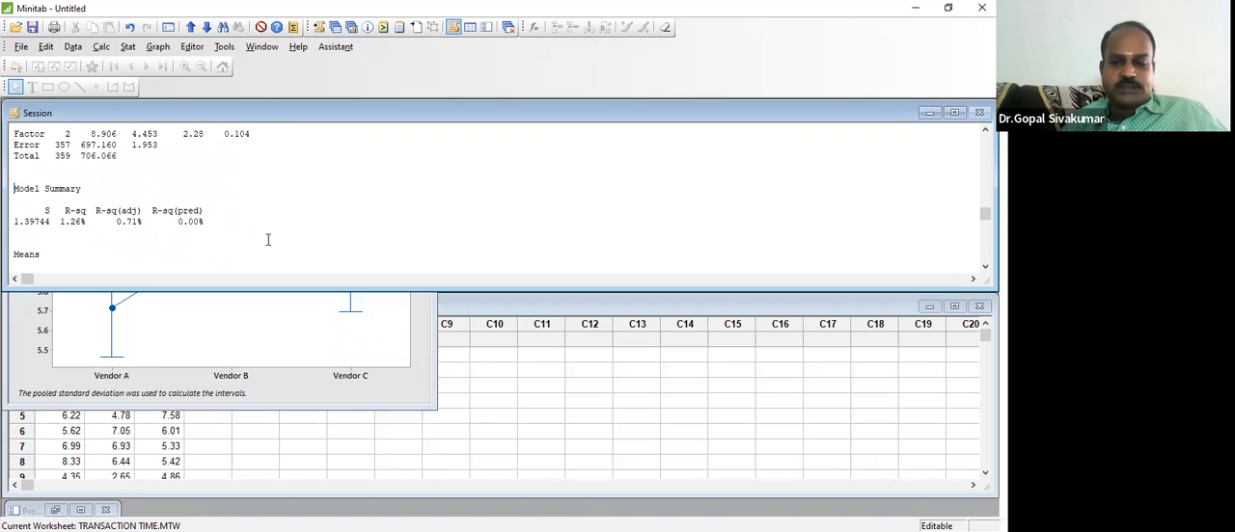
{"action": "key", "text": "Return"}
{"action": "type", "text": "CO"}
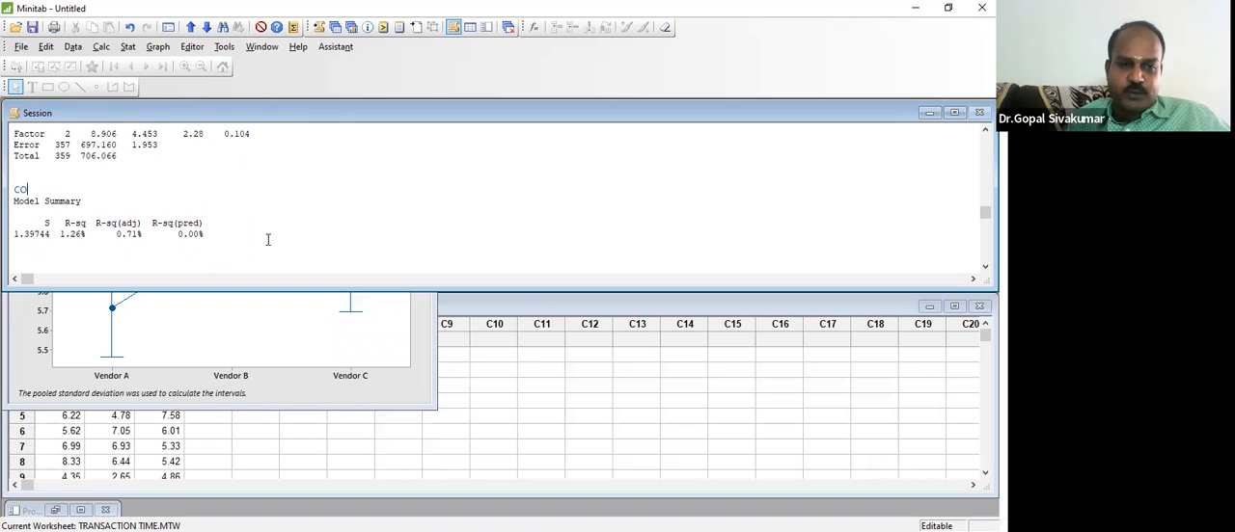
{"action": "type", "text": "RRELATION"}
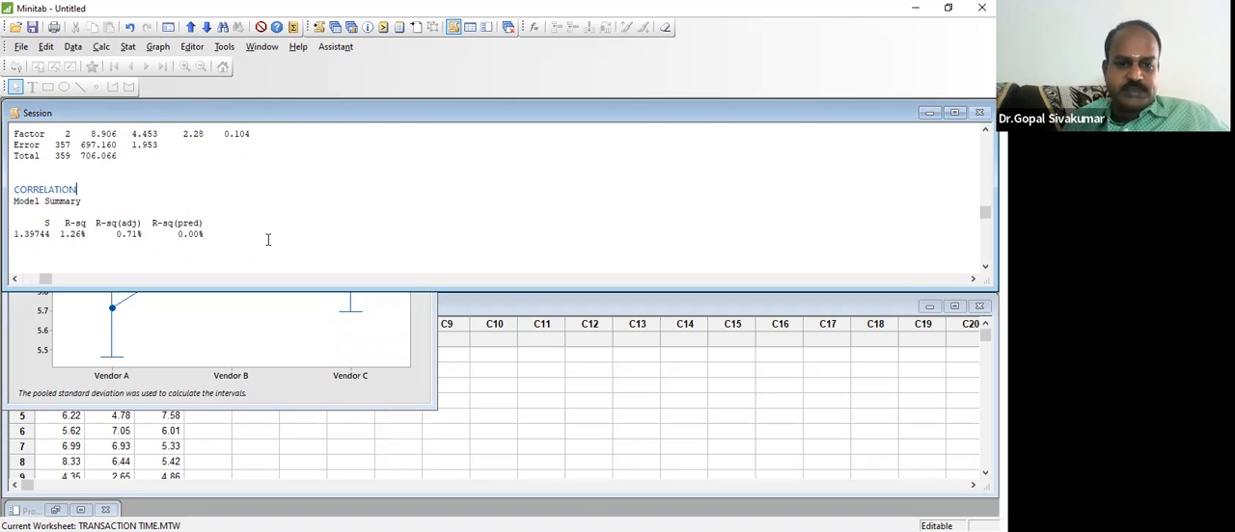
{"action": "type", "text": " &"}
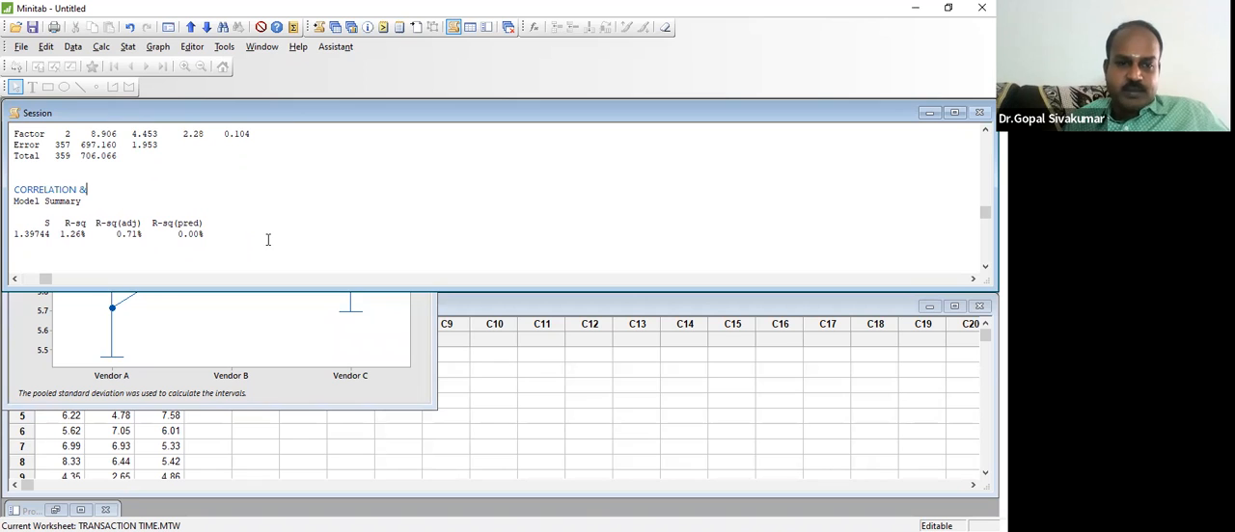
{"action": "type", "text": " REGRESSION"}
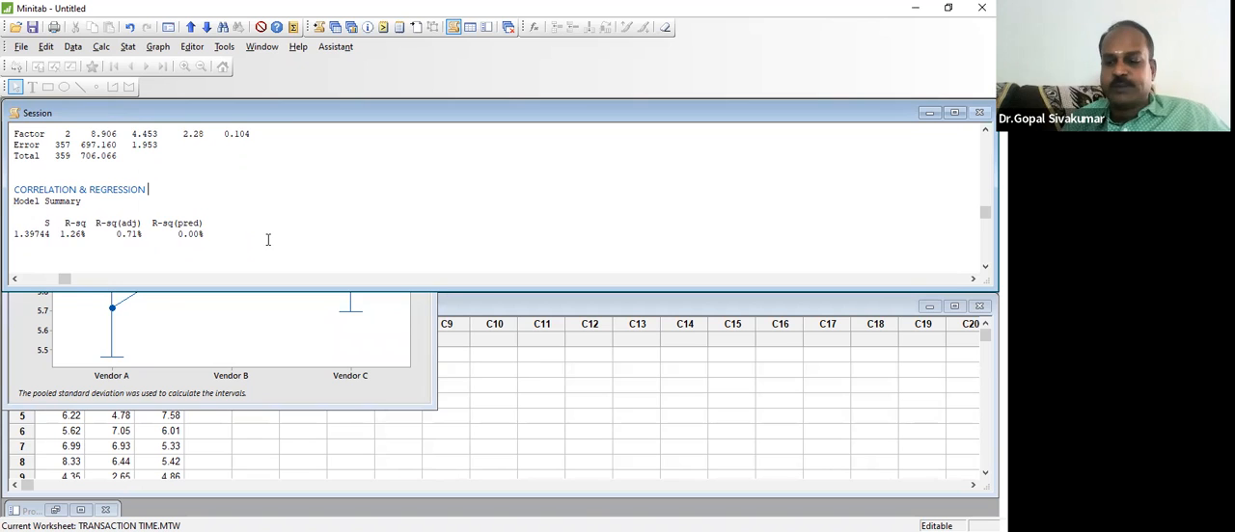
Step: Extend the CORRELATION note above Model Summary to read "CORRELATION & REGRESSION (TEST FACTOR SUFFICIENCY)" and put a line break after it
{"action": "key", "text": "Return"}
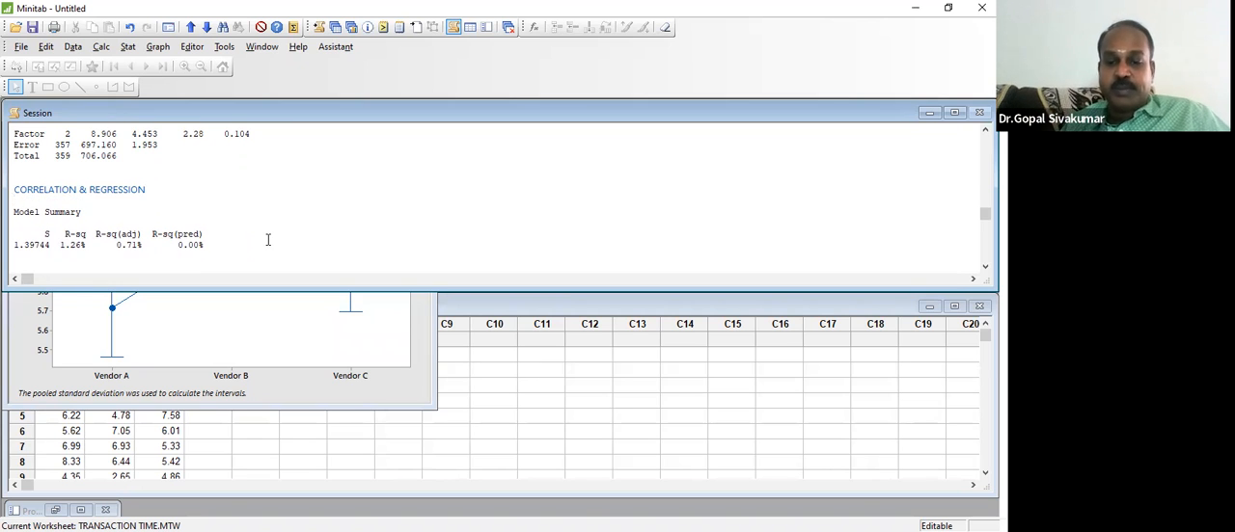
{"action": "key", "text": "Left"}
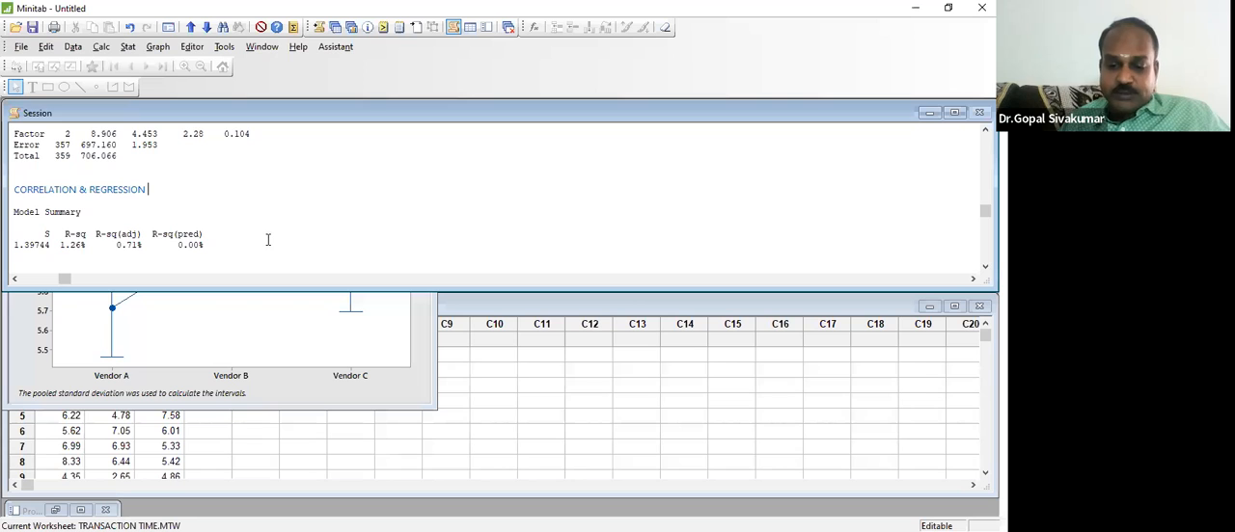
{"action": "type", "text": "(TEST FAC"}
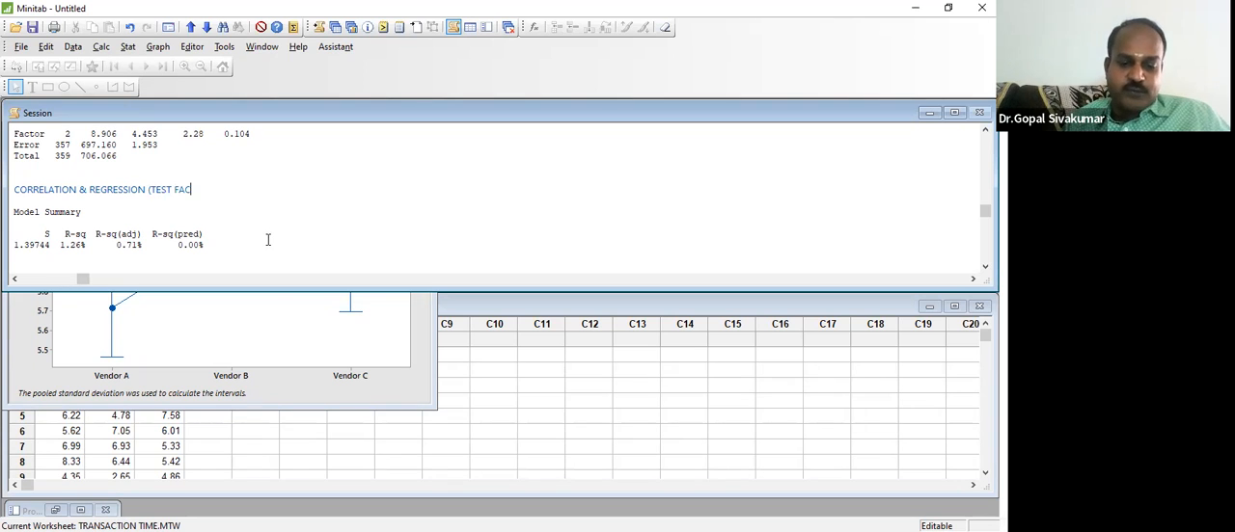
{"action": "type", "text": "TOR SUFFICIENCY)"}
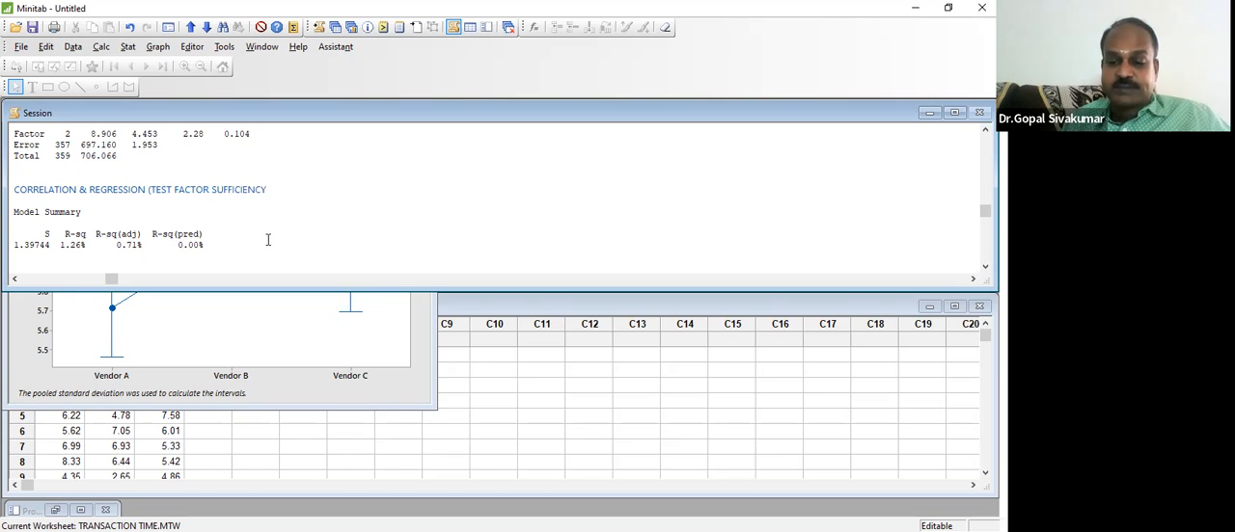
Step: Highlight the R-sq value in the Model Summary table of the ANOVA output
{"action": "key", "text": "Up"}
{"action": "key", "text": "Up"}
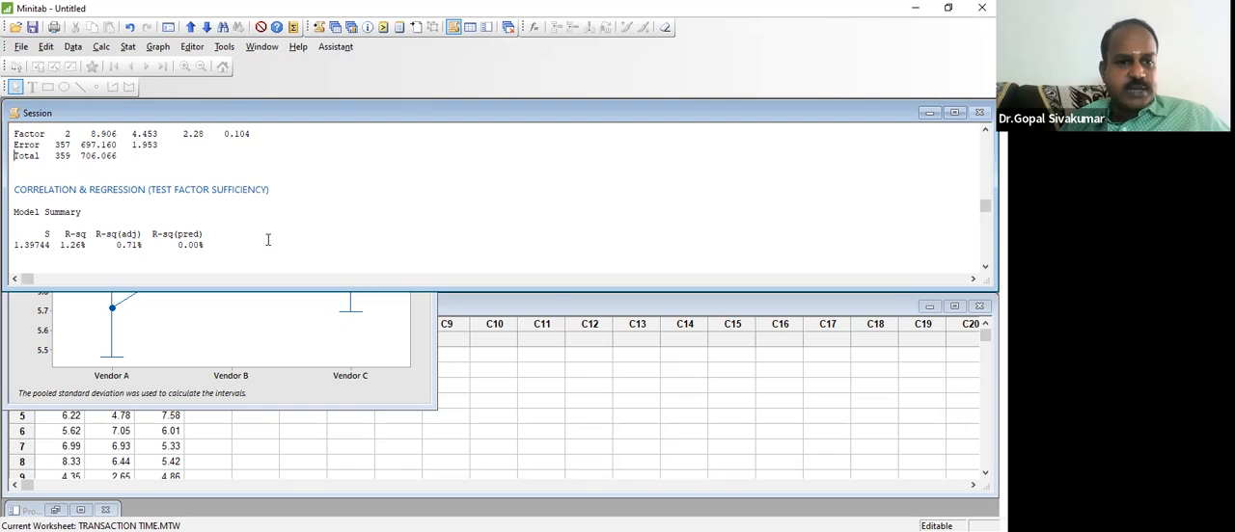
{"action": "key", "text": "Down"}
{"action": "key", "text": "Down"}
{"action": "key", "text": "Down"}
{"action": "key", "text": "Down"}
{"action": "key", "text": "Down"}
{"action": "key", "text": "Down"}
{"action": "key", "text": "Down"}
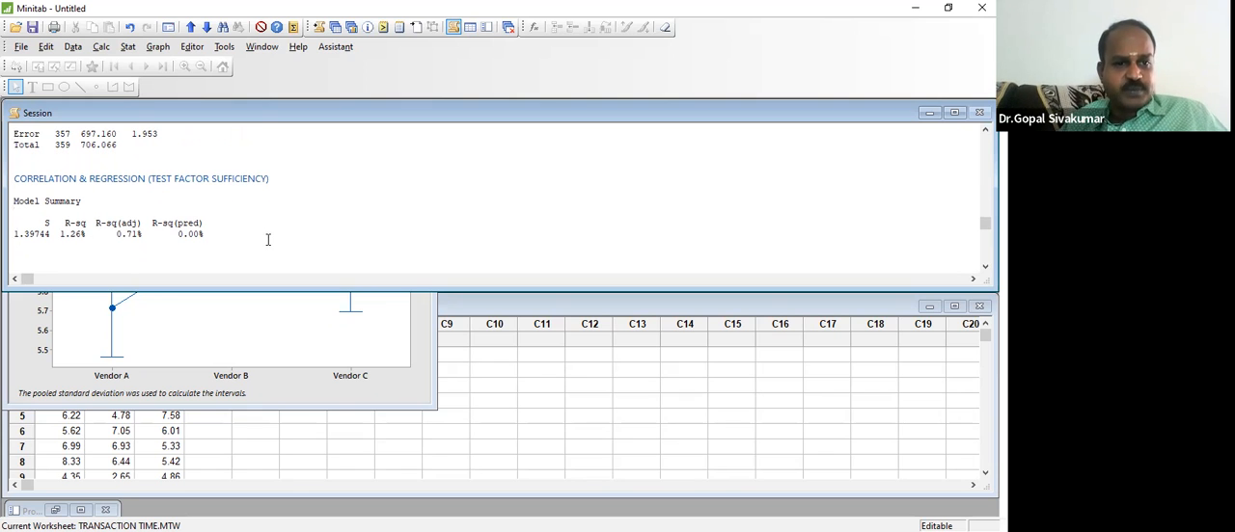
{"action": "key", "text": "Right"}
{"action": "key", "text": "Right"}
{"action": "key", "text": "Right"}
{"action": "key", "text": "Right"}
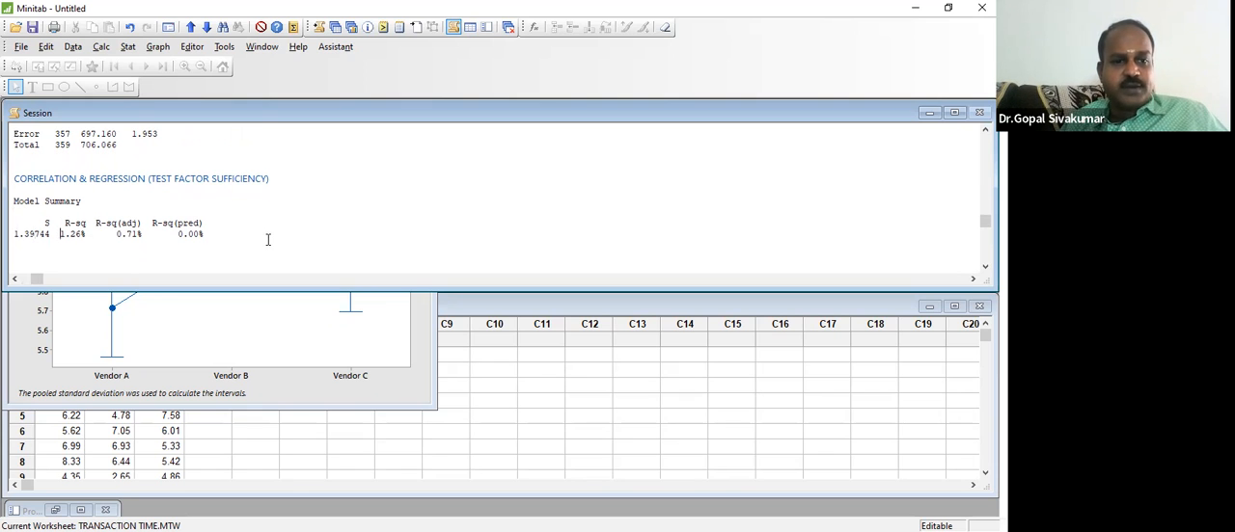
{"action": "key", "text": "shift+Right"}
{"action": "key", "text": "shift+Right"}
{"action": "key", "text": "shift+Right"}
{"action": "key", "text": "shift+Right"}
{"action": "key", "text": "shift+Right"}
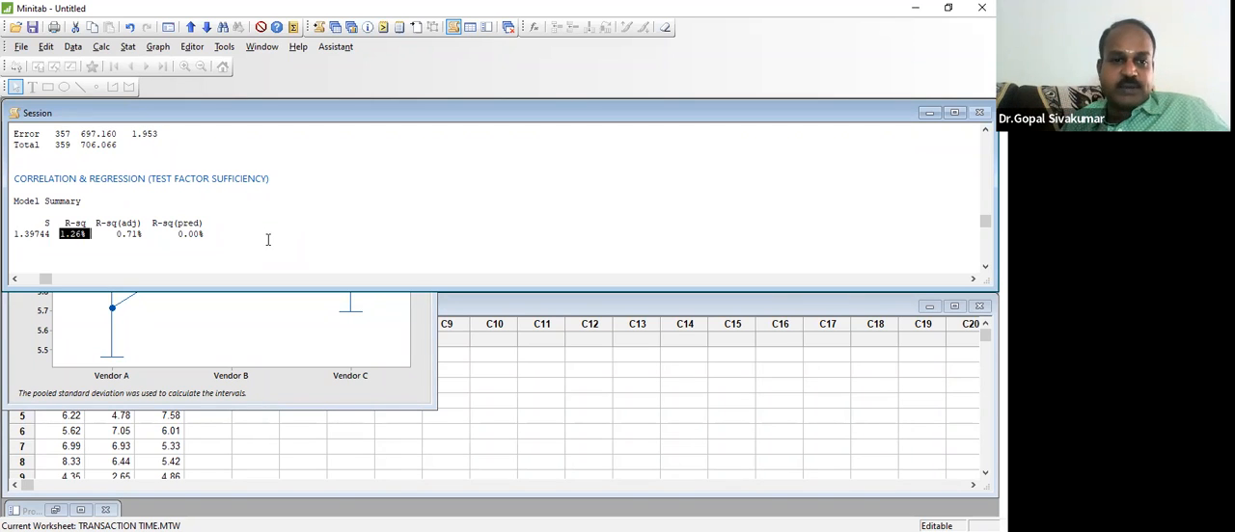
Step: Examine the Means table, pooled standard deviation and Interval Plot heading at the end of the ANOVA output
{"action": "left_click", "coordinate": [232, 204]}
{"action": "key", "text": "Down"}
{"action": "key", "text": "Down"}
{"action": "key", "text": "Down"}
{"action": "key", "text": "Down"}
{"action": "key", "text": "Down"}
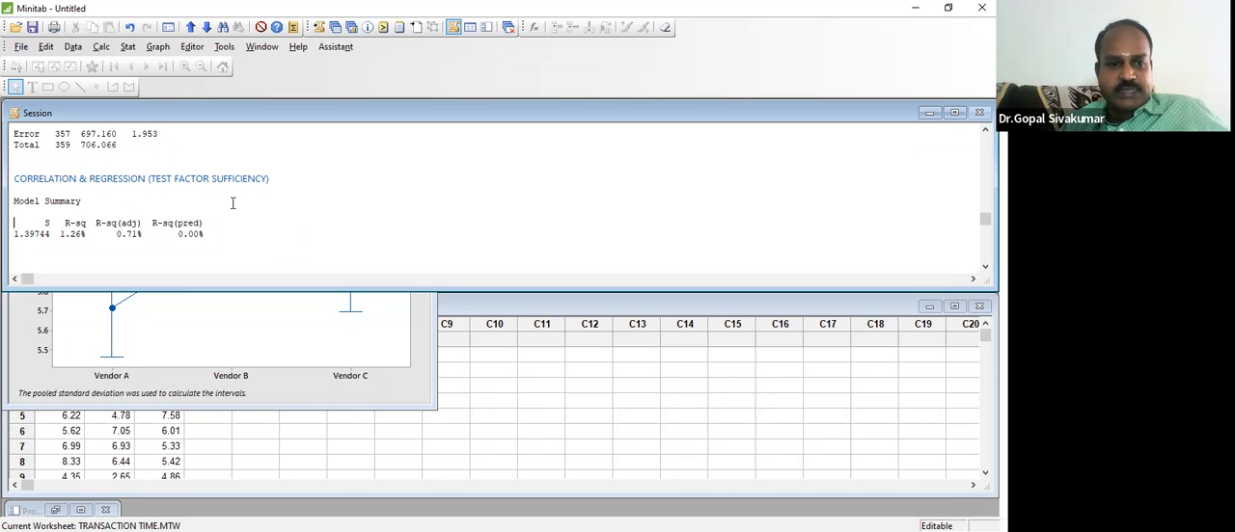
{"action": "key", "text": "Down"}
{"action": "key", "text": "Down"}
{"action": "key", "text": "Down"}
{"action": "key", "text": "Down"}
{"action": "key", "text": "Down"}
{"action": "key", "text": "Down"}
{"action": "key", "text": "Down"}
{"action": "key", "text": "Down"}
{"action": "key", "text": "Down"}
{"action": "key", "text": "Down"}
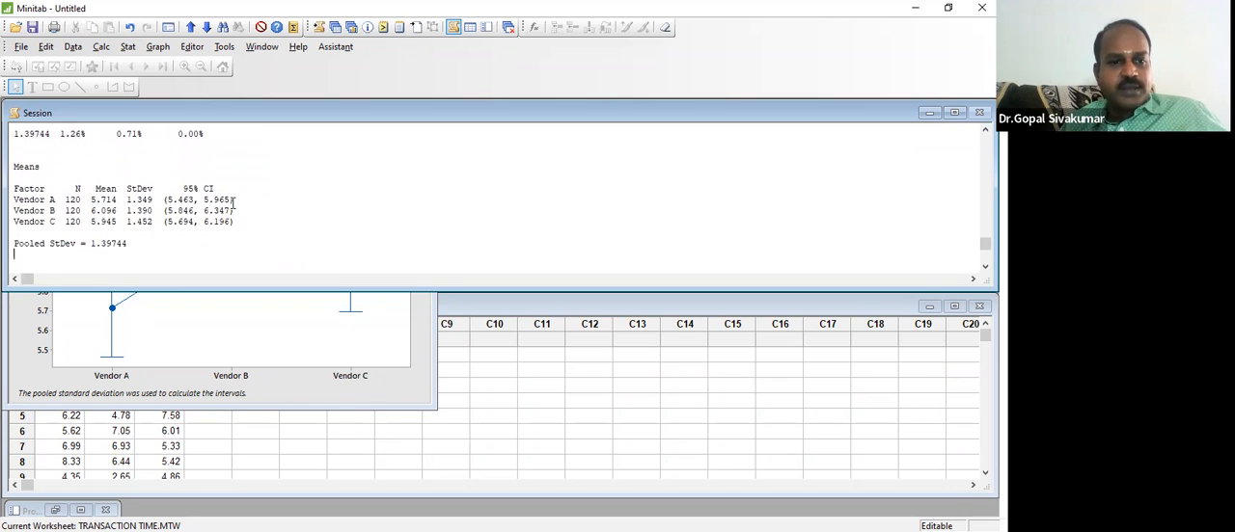
{"action": "key", "text": "Down"}
{"action": "key", "text": "Down"}
{"action": "key", "text": "Down"}
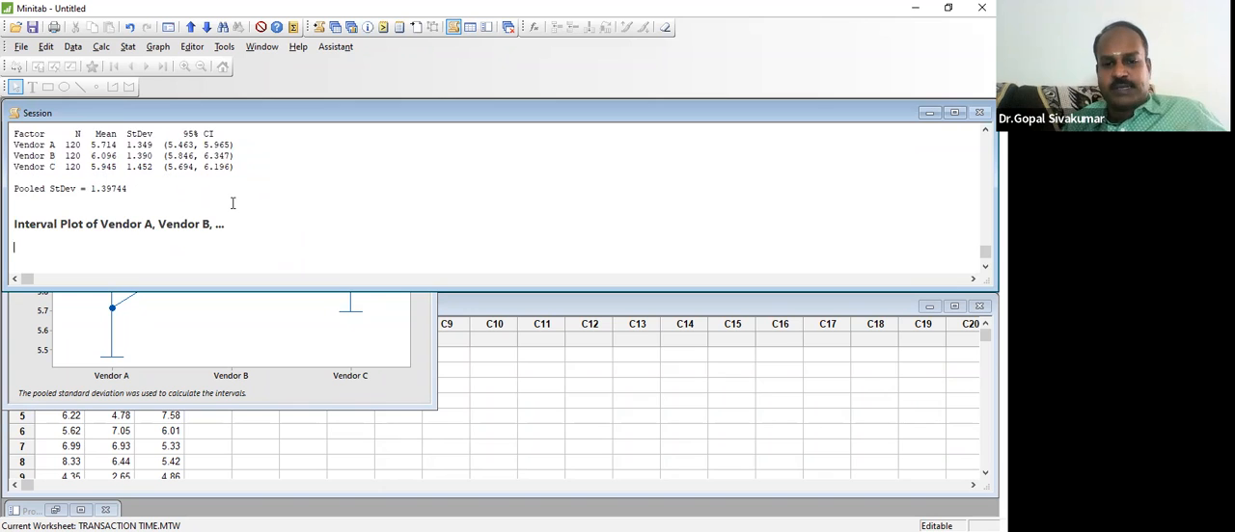
{"action": "left_click", "coordinate": [401, 171]}
{"action": "left_click", "coordinate": [398, 203]}
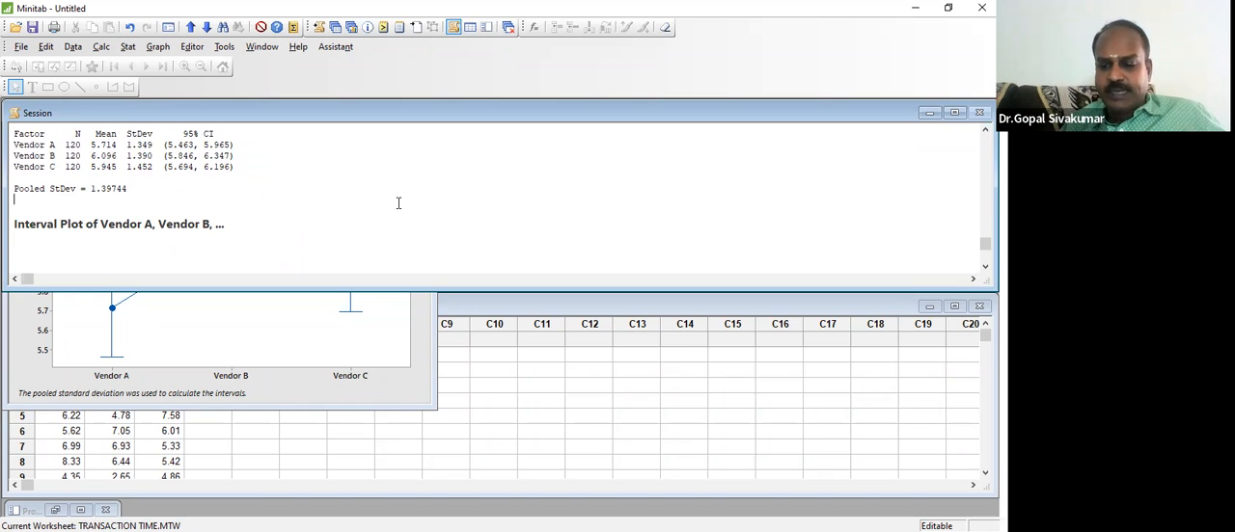
Step: Go back up through the ANOVA output and highlight the note line "3 GROUPS BARTLETT TEST / LEVENES TEST"
{"action": "key", "text": "Up"}
{"action": "key", "text": "Up"}
{"action": "key", "text": "Up"}
{"action": "key", "text": "Up"}
{"action": "key", "text": "Up"}
{"action": "key", "text": "Up"}
{"action": "key", "text": "Up"}
{"action": "key", "text": "Up"}
{"action": "key", "text": "Up"}
{"action": "key", "text": "Up"}
{"action": "key", "text": "Up"}
{"action": "key", "text": "Up"}
{"action": "key", "text": "Up"}
{"action": "key", "text": "Up"}
{"action": "key", "text": "Up"}
{"action": "key", "text": "Up"}
{"action": "key", "text": "Up"}
{"action": "key", "text": "Up"}
{"action": "key", "text": "Up"}
{"action": "key", "text": "Up"}
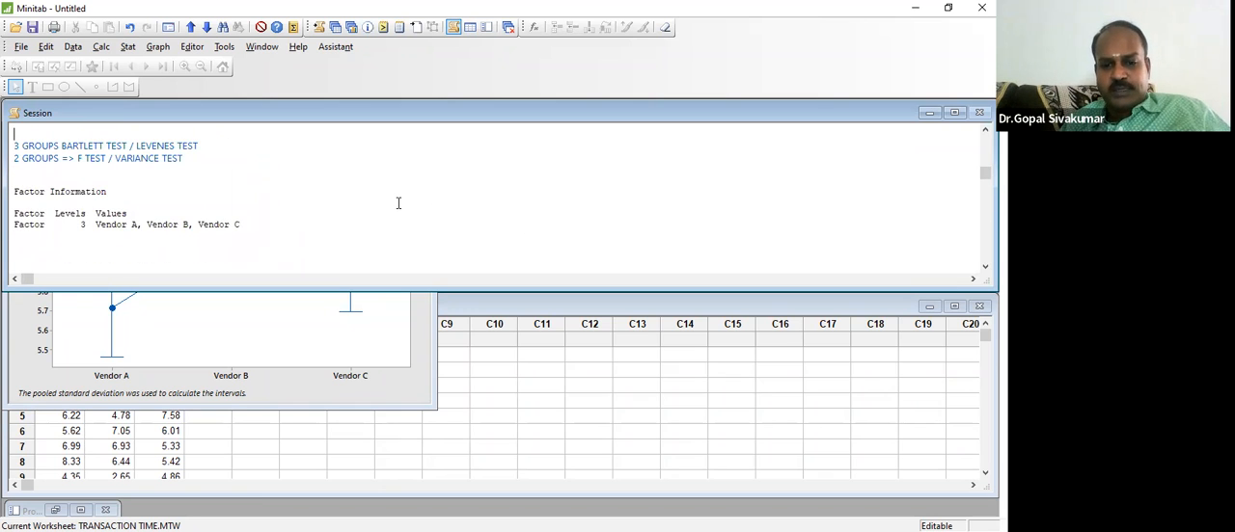
{"action": "key", "text": "Down"}
{"action": "key", "text": "Down"}
{"action": "key", "text": "Down"}
{"action": "key", "text": "Down"}
{"action": "key", "text": "Down"}
{"action": "key", "text": "Down"}
{"action": "key", "text": "Down"}
{"action": "key", "text": "Down"}
{"action": "key", "text": "Down"}
{"action": "key", "text": "Down"}
{"action": "key", "text": "Down"}
{"action": "key", "text": "Down"}
{"action": "key", "text": "Down"}
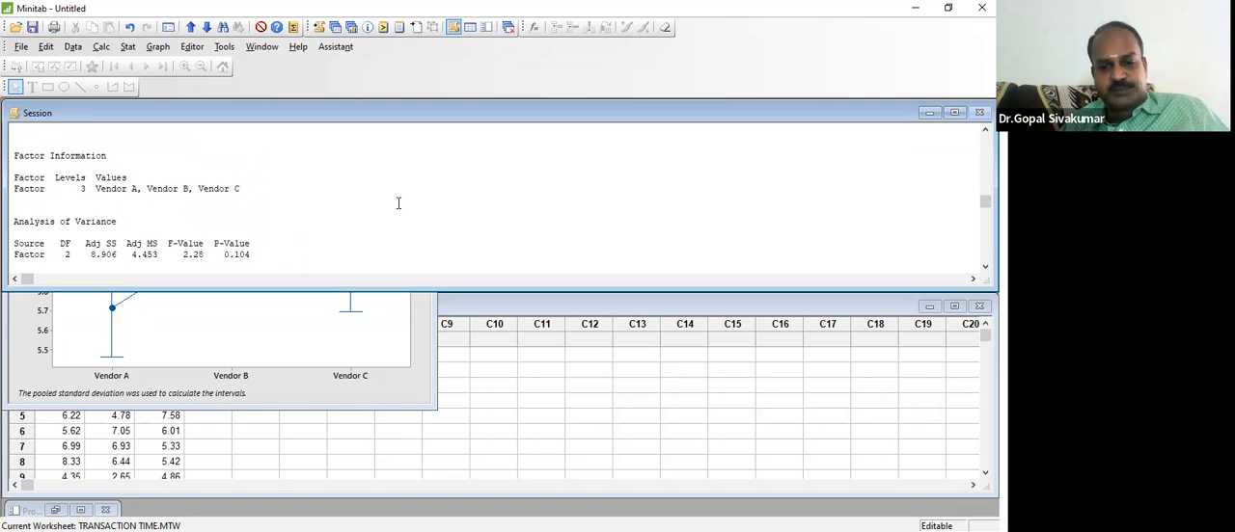
{"action": "key", "text": "Up"}
{"action": "key", "text": "Up"}
{"action": "key", "text": "Up"}
{"action": "key", "text": "Up"}
{"action": "key", "text": "Up"}
{"action": "key", "text": "Up"}
{"action": "key", "text": "Up"}
{"action": "key", "text": "Up"}
{"action": "key", "text": "Up"}
{"action": "key", "text": "Up"}
{"action": "key", "text": "Up"}
{"action": "key", "text": "Up"}
{"action": "key", "text": "Up"}
{"action": "key", "text": "Up"}
{"action": "key", "text": "Up"}
{"action": "key", "text": "Up"}
{"action": "key", "text": "Up"}
{"action": "key", "text": "Down"}
{"action": "key", "text": "Down"}
{"action": "key", "text": "Down"}
{"action": "key", "text": "Down"}
{"action": "key", "text": "shift+Down"}
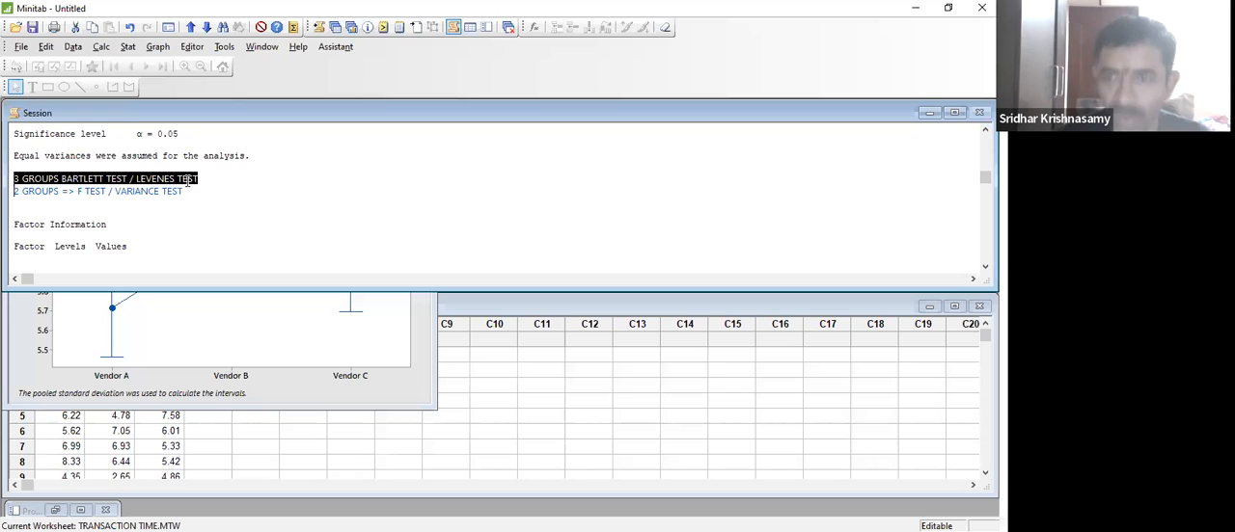
Step: Start a Test for Equal Variances on the worksheet with response data in a separate column for each factor level
{"action": "left_click", "coordinate": [487, 392]}
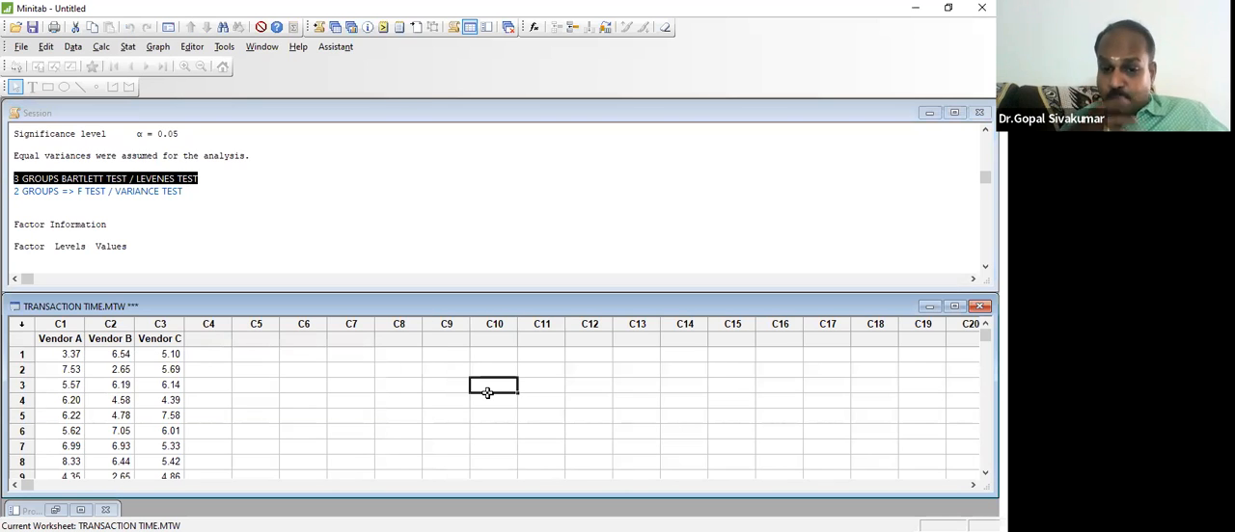
{"action": "left_click", "coordinate": [128, 46]}
{"action": "mouse_move", "coordinate": [144, 96]}
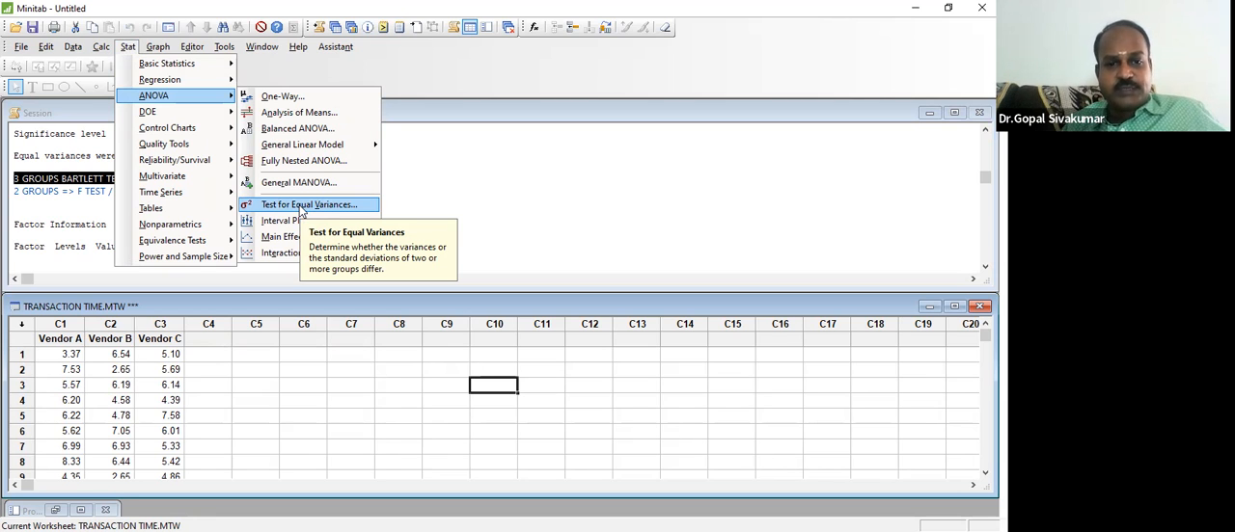
{"action": "left_click", "coordinate": [300, 206]}
{"action": "left_click", "coordinate": [542, 176]}
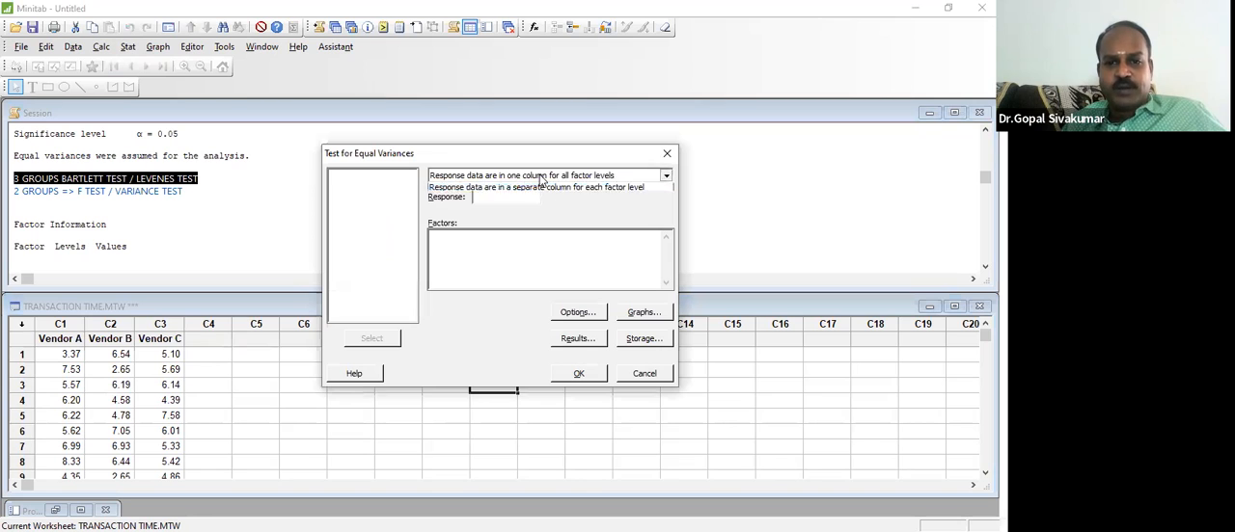
{"action": "left_click", "coordinate": [532, 199]}
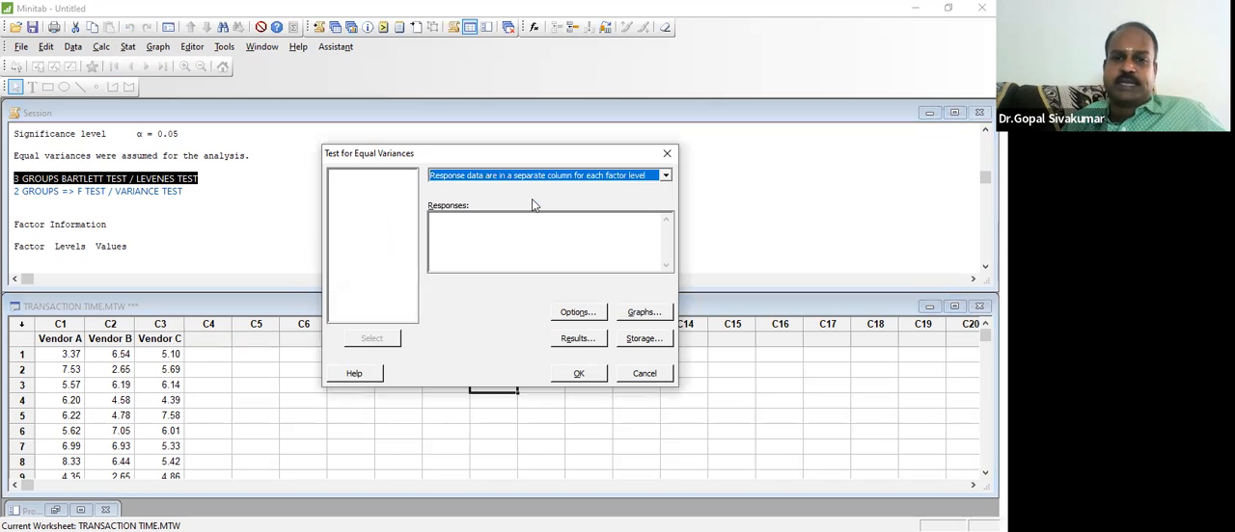
Step: Run the equal variances test with Vendor A, Vendor B and Vendor C as responses and inspect the comparison intervals
{"action": "left_click", "coordinate": [372, 177]}
{"action": "key", "text": "shift+Down"}
{"action": "key", "text": "shift+Down"}
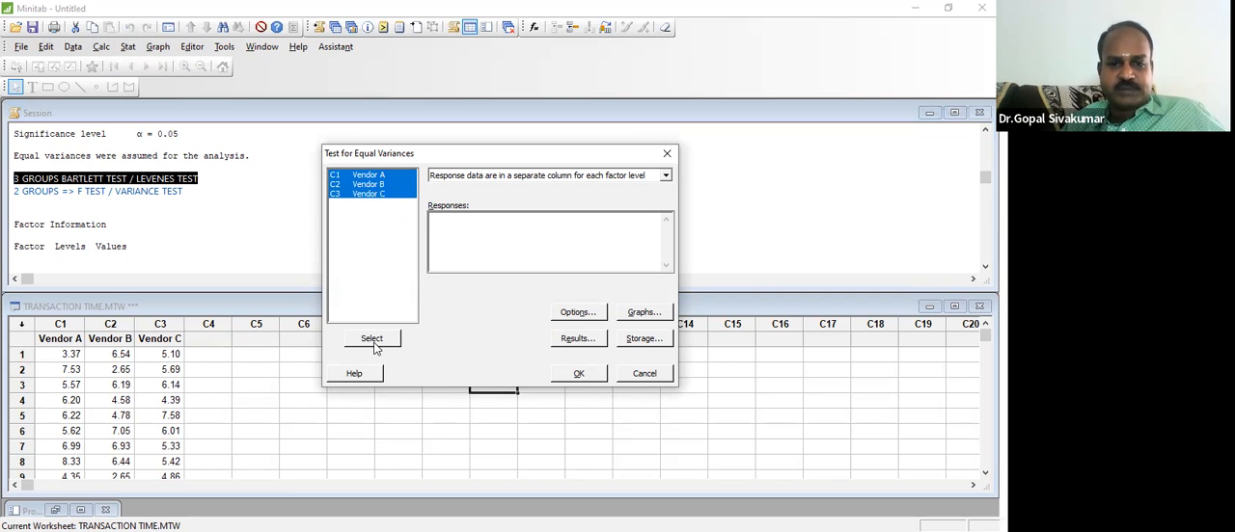
{"action": "left_click", "coordinate": [372, 338]}
{"action": "left_click", "coordinate": [579, 374]}
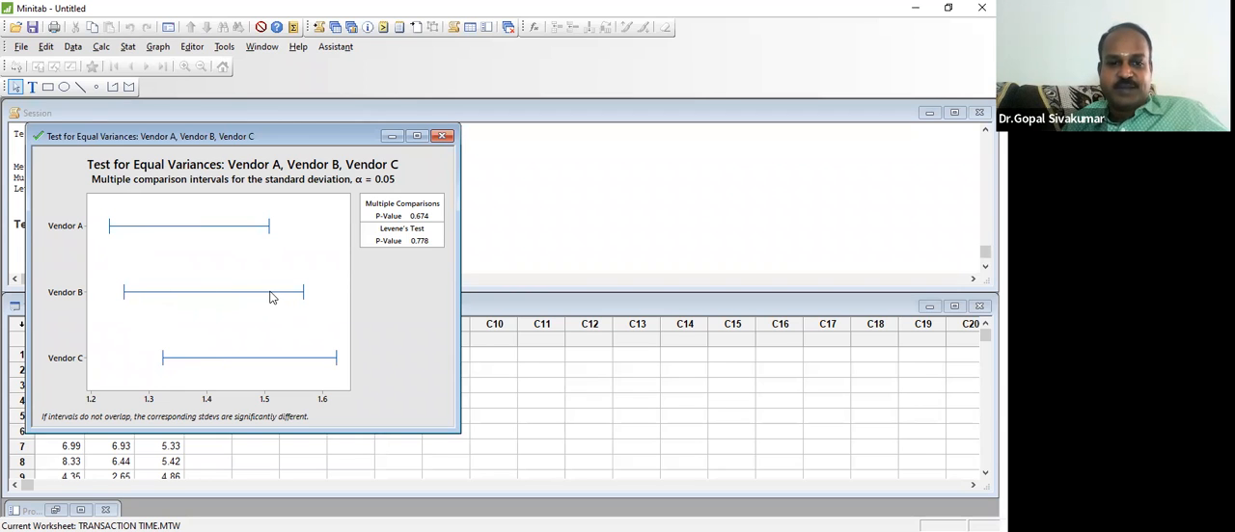
{"action": "mouse_move", "coordinate": [270, 297]}
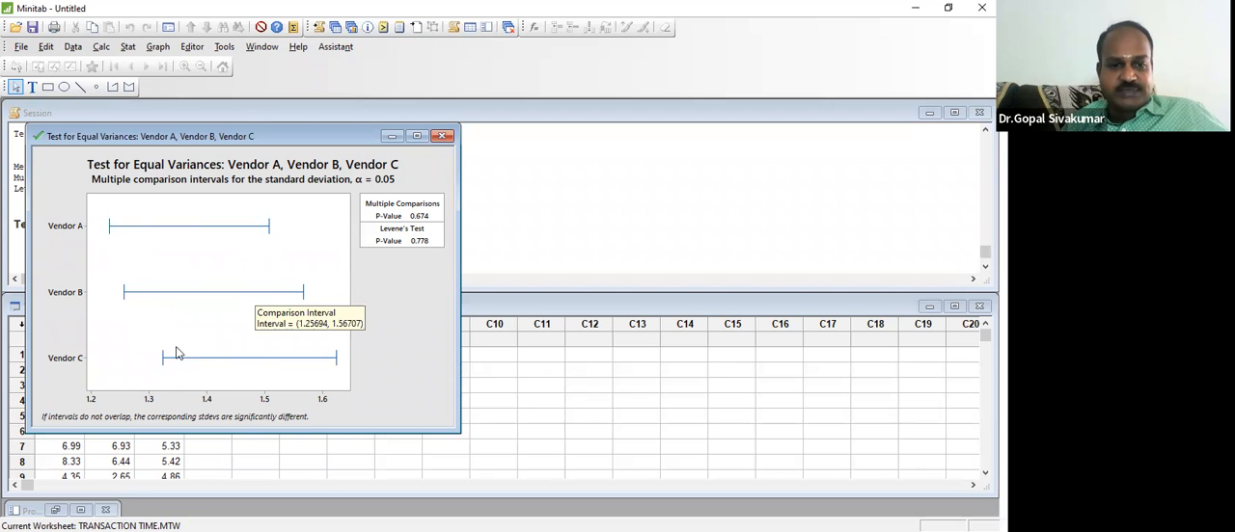
{"action": "mouse_move", "coordinate": [162, 358]}
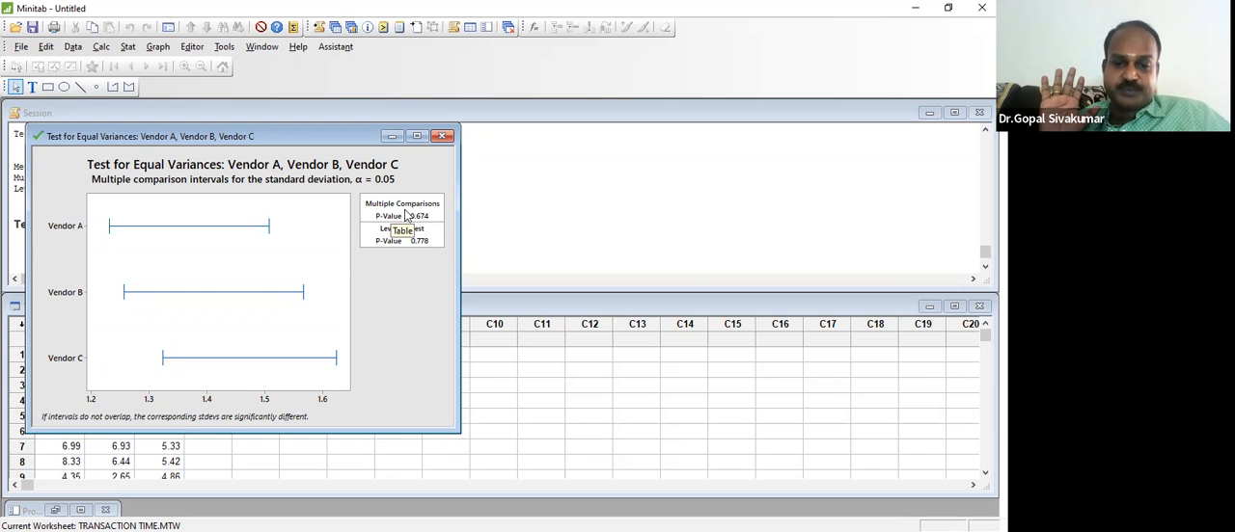
Step: Return to the worksheet's Vendor A heading and create graphical summaries for the variables Vendor A, Vendor B and Vendor C
{"action": "left_click", "coordinate": [510, 402]}
{"action": "key", "text": "Left"}
{"action": "key", "text": "Left"}
{"action": "key", "text": "Left"}
{"action": "key", "text": "Left"}
{"action": "key", "text": "Left"}
{"action": "key", "text": "Left"}
{"action": "key", "text": "Left"}
{"action": "key", "text": "Left"}
{"action": "key", "text": "Left"}
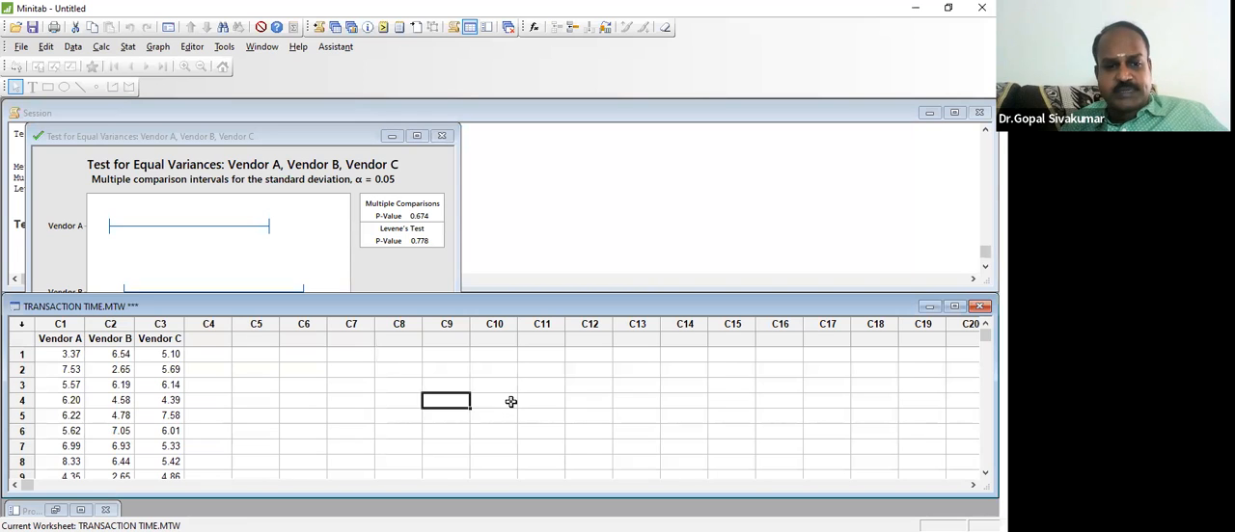
{"action": "key", "text": "Up"}
{"action": "key", "text": "Up"}
{"action": "key", "text": "Up"}
{"action": "key", "text": "Up"}
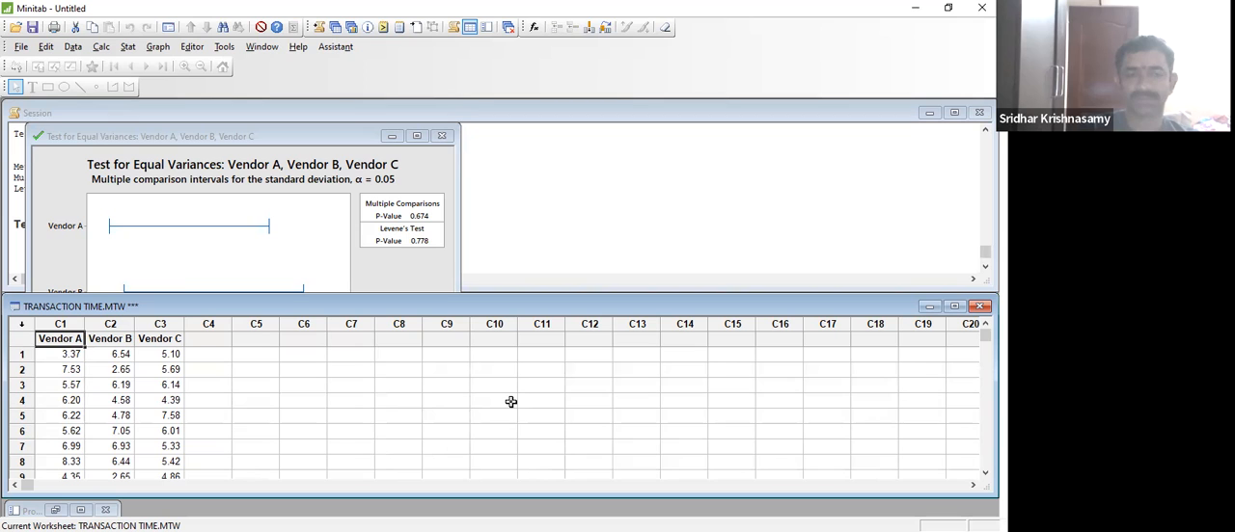
{"action": "left_click", "coordinate": [128, 48]}
{"action": "mouse_move", "coordinate": [148, 66]}
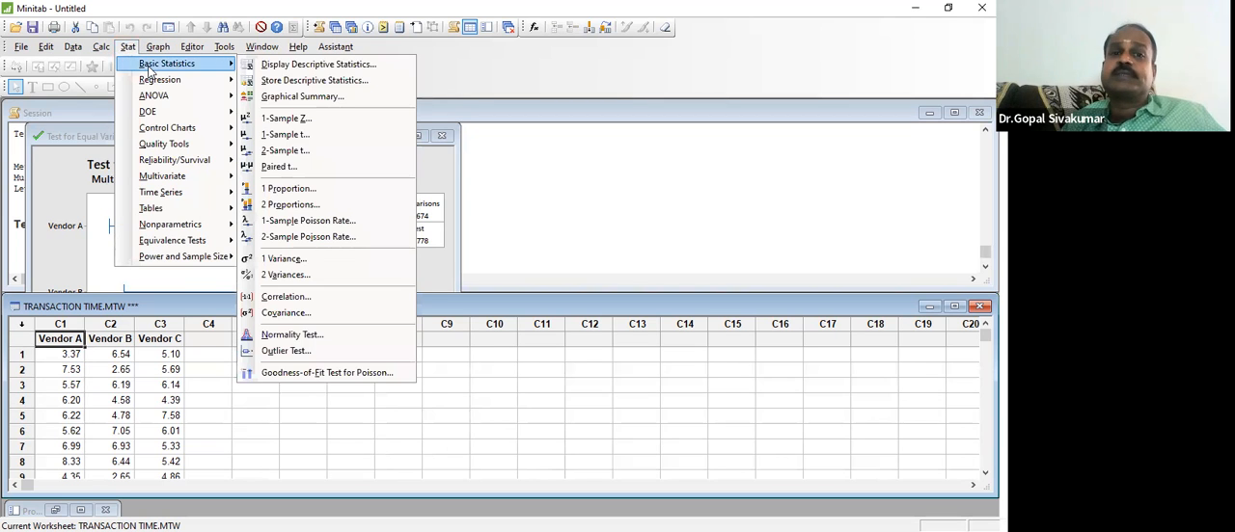
{"action": "left_click", "coordinate": [279, 96]}
{"action": "left_click_drag", "start_coordinate": [410, 180], "coordinate": [415, 199]}
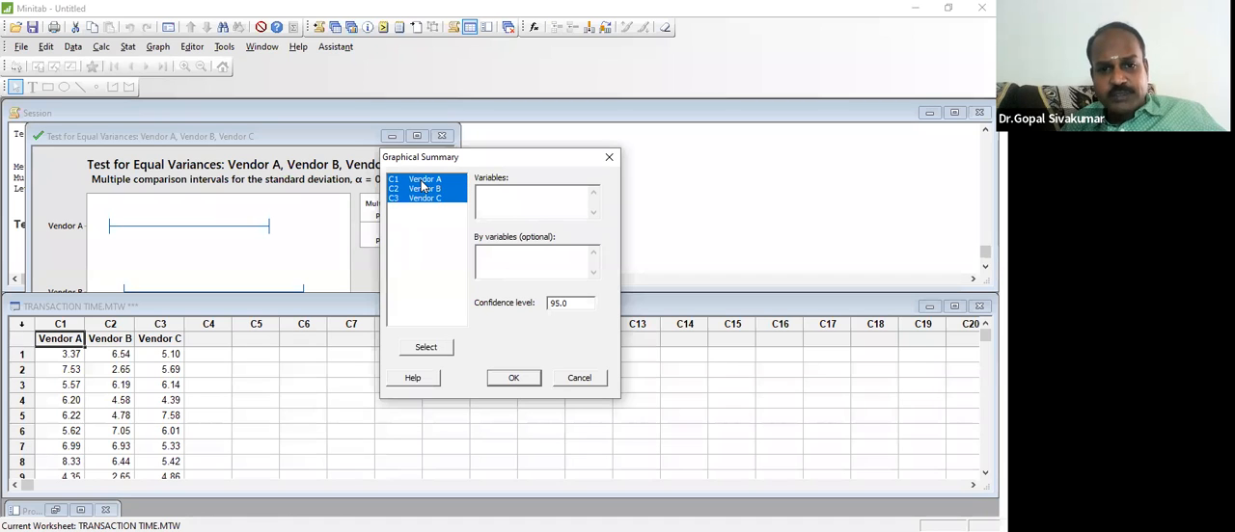
{"action": "left_click", "coordinate": [430, 349]}
{"action": "left_click", "coordinate": [512, 378]}
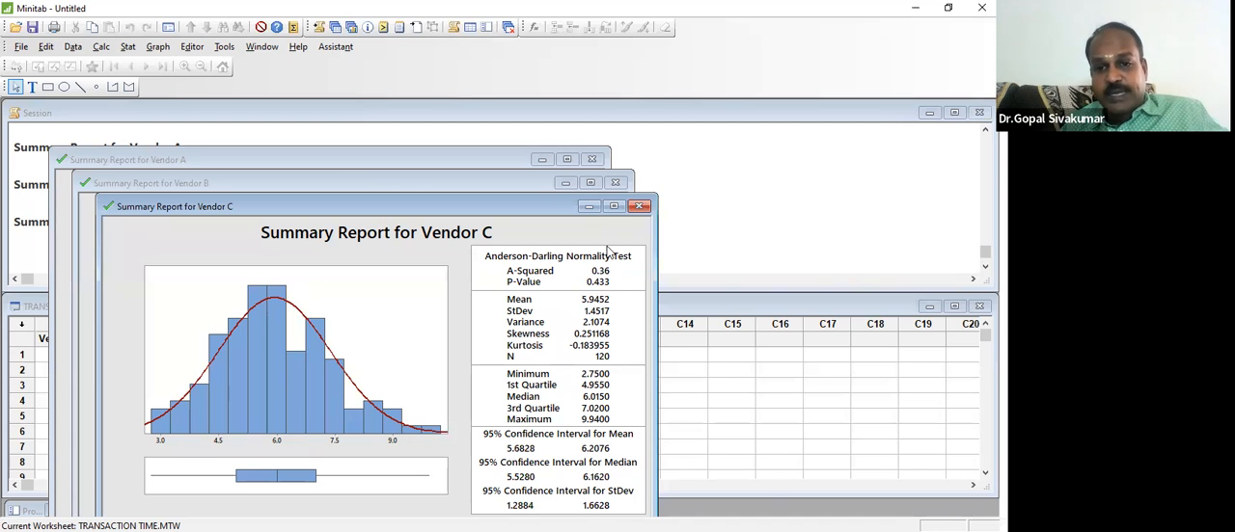
Step: Minimize the Vendor C and Vendor B summary reports to check each vendor's normality result, and return to the worksheet
{"action": "left_click", "coordinate": [589, 207]}
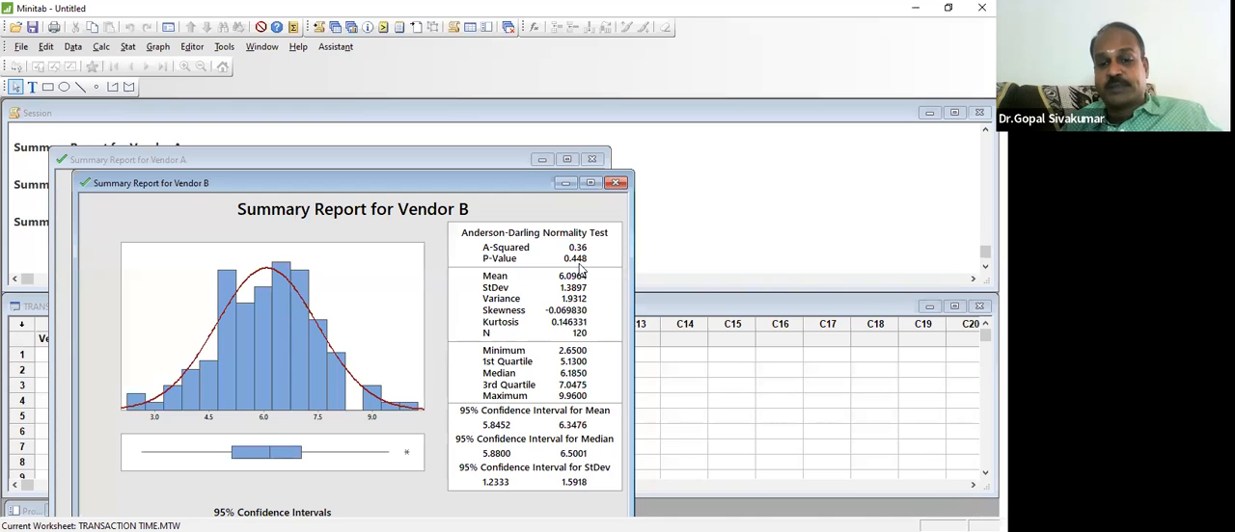
{"action": "left_click", "coordinate": [565, 182]}
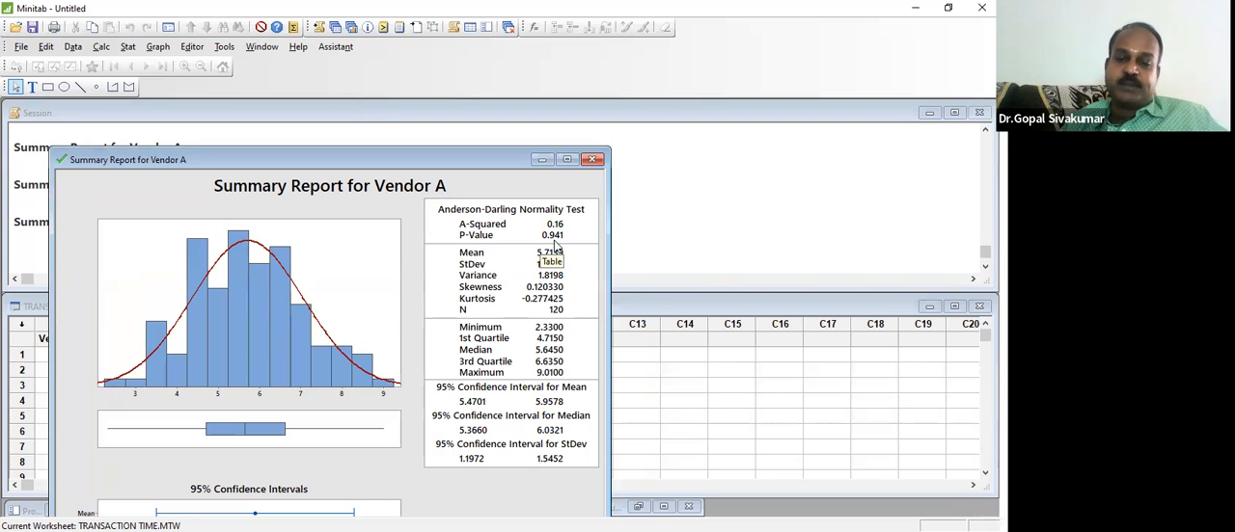
{"action": "left_click", "coordinate": [662, 400]}
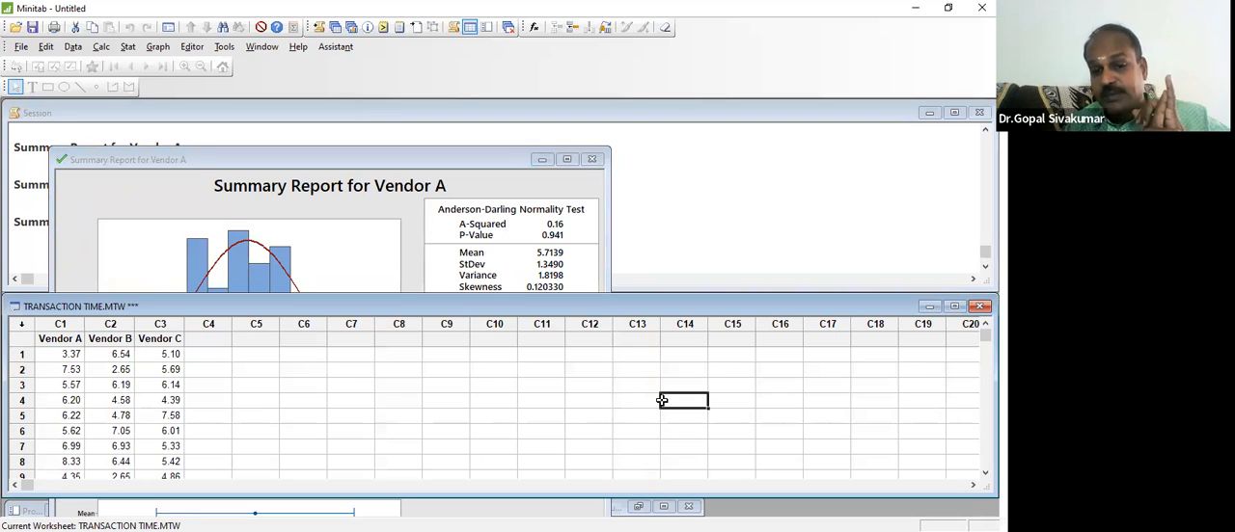